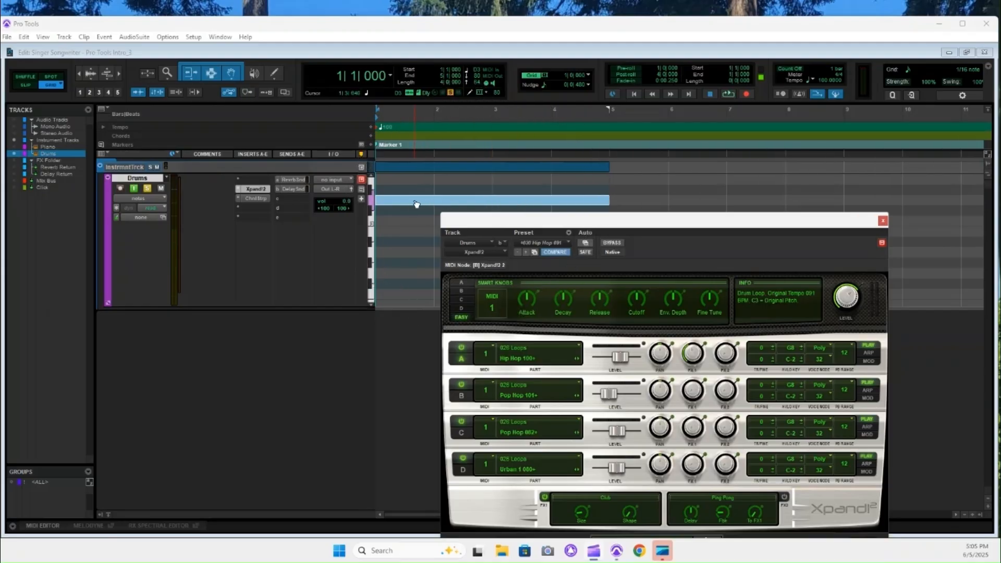
# Switch off parts C, B and A in the Drums track's Xpand!2 and audition the long note with part D alone.
pyautogui.click(416, 204)
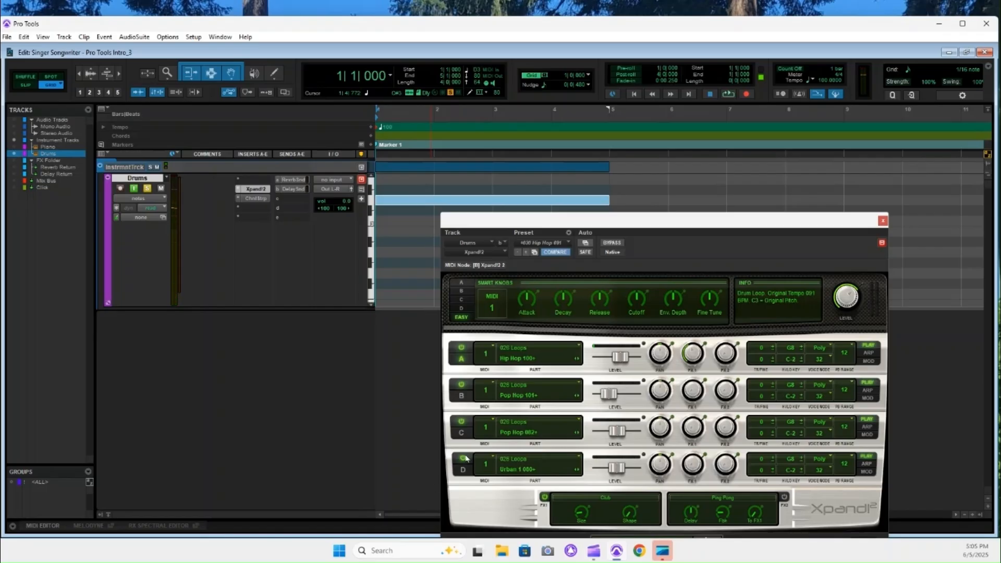
pyautogui.click(461, 422)
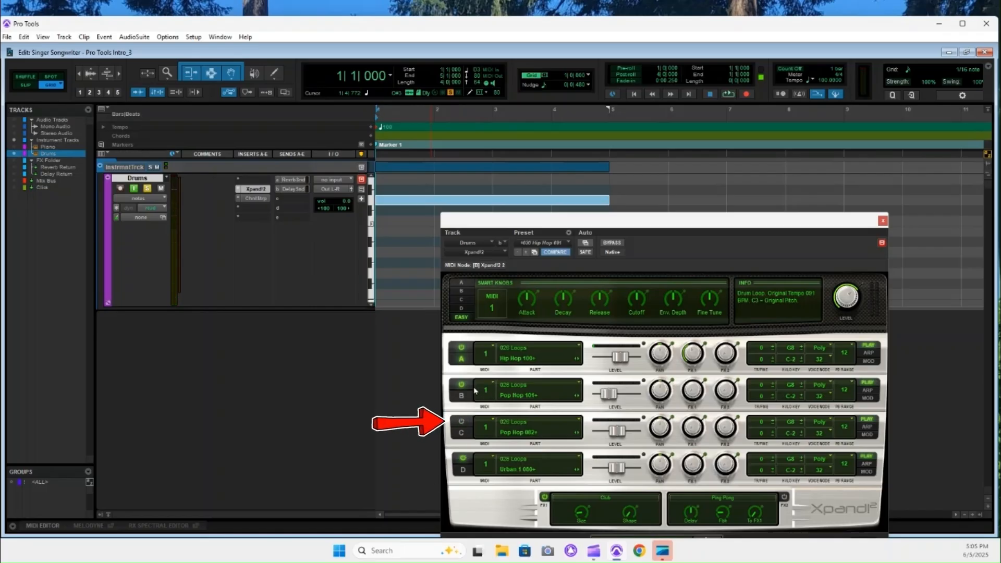
pyautogui.click(462, 385)
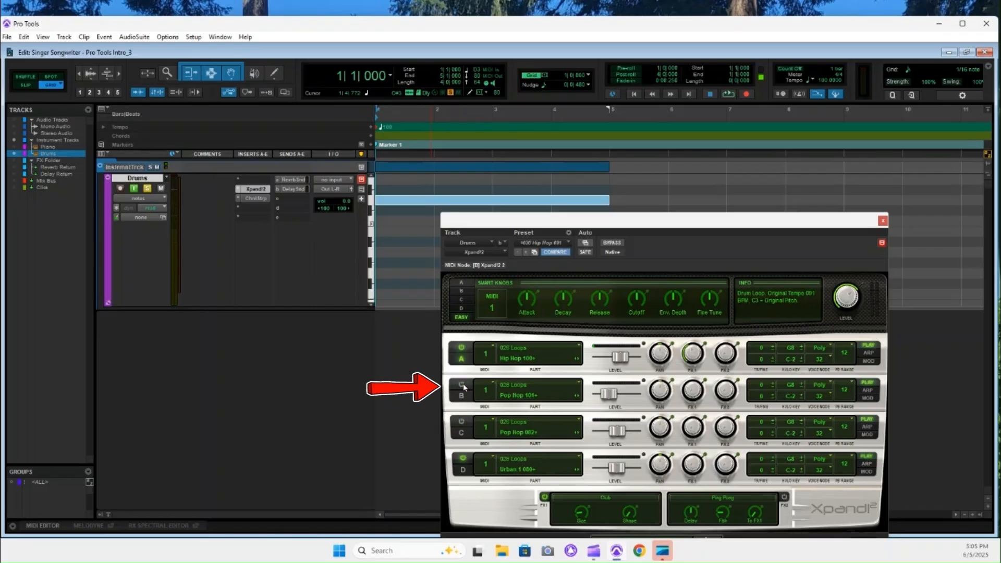
pyautogui.click(461, 350)
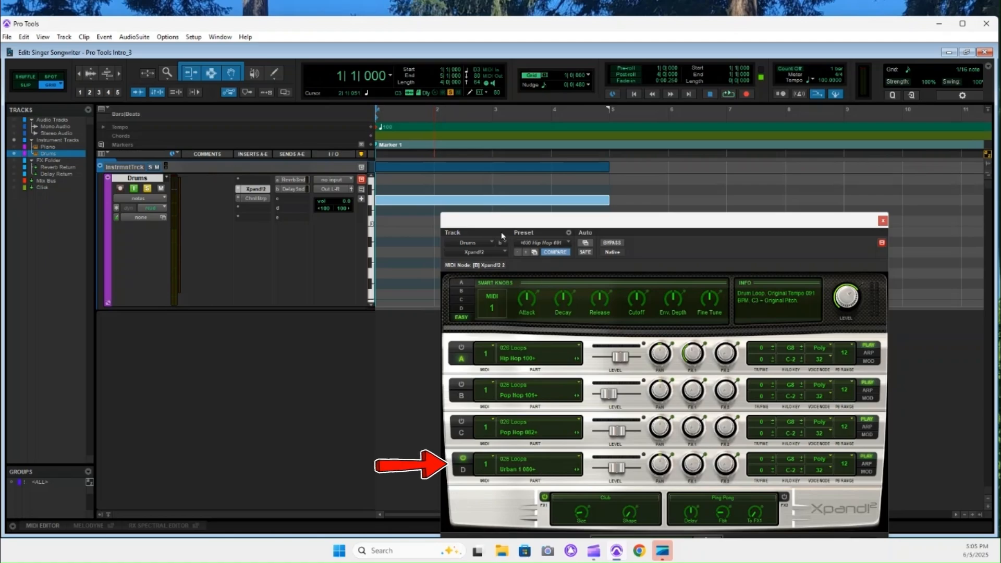
pyautogui.click(409, 205)
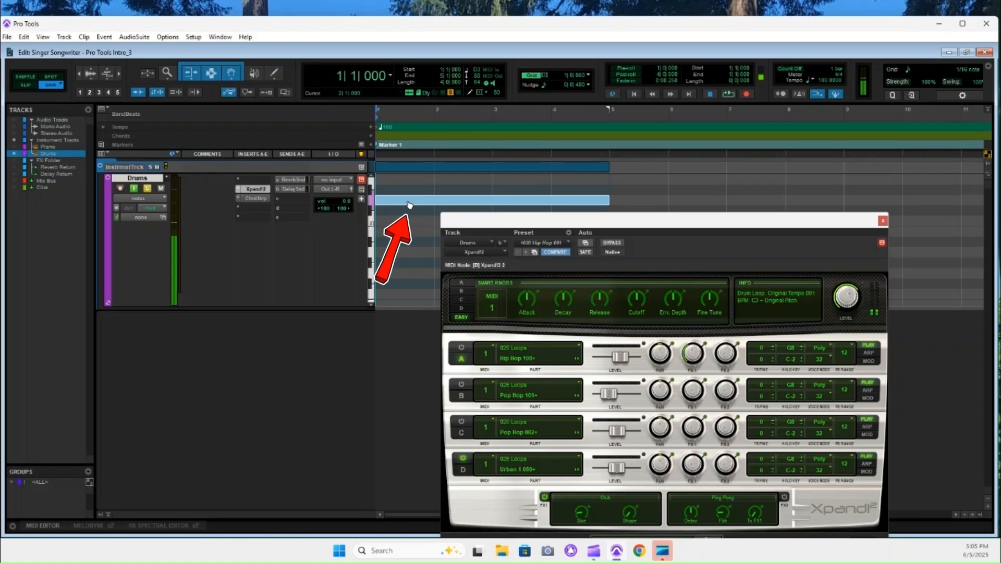
# Switch on parts C and B in Xpand!2, audition the Drums note, and switch off C and D to leave only part B.
pyautogui.click(463, 423)
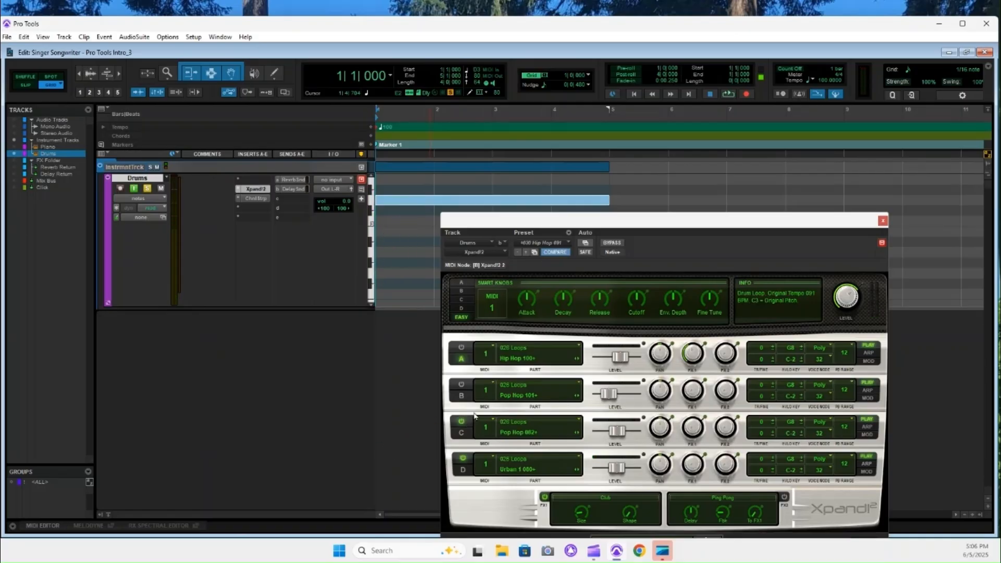
pyautogui.click(468, 386)
pyautogui.click(410, 204)
pyautogui.click(463, 423)
pyautogui.click(463, 459)
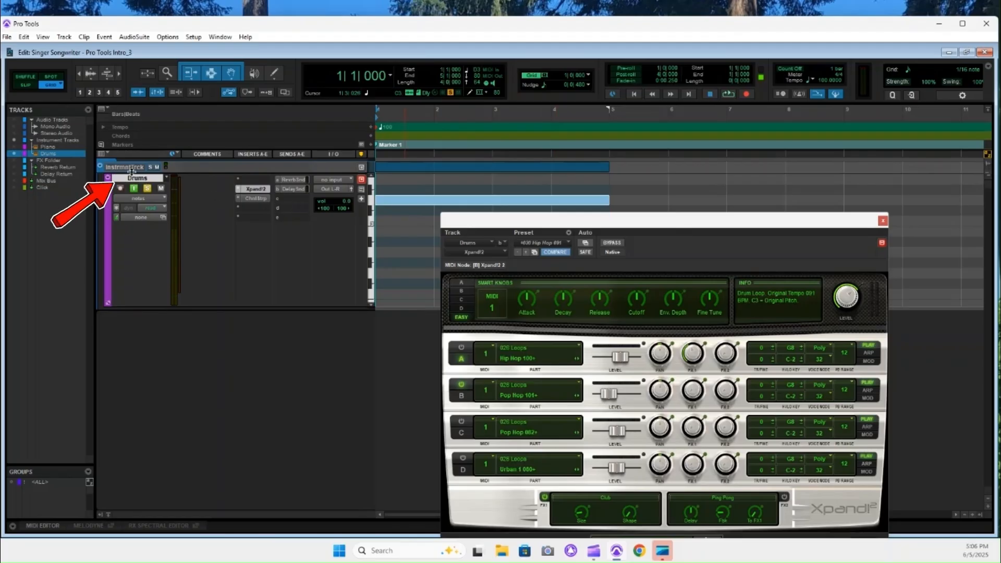
# Reopen the Xpand!2 plugin from the Drums track's inserts and close its window.
pyautogui.click(258, 190)
pyautogui.click(257, 191)
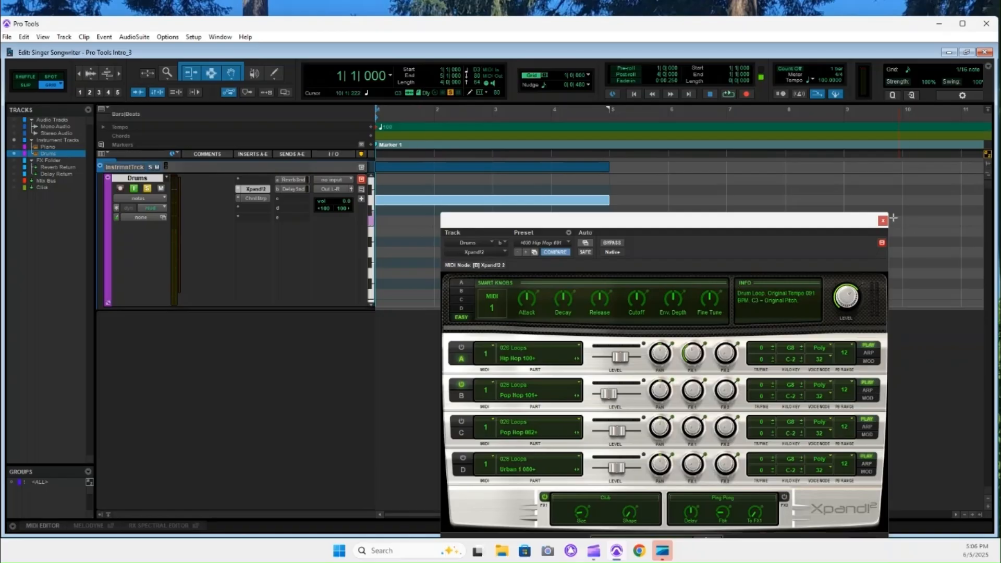
pyautogui.click(882, 221)
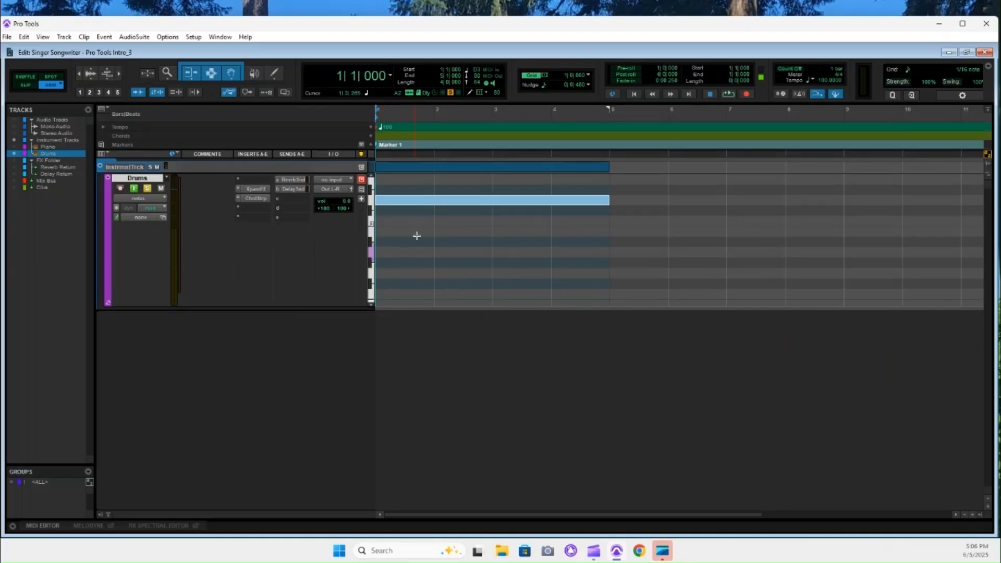
# Reduce the Drums track's height and shift its visible pitch range so the long note sits mid-lane.
pyautogui.moveTo(328, 307); pyautogui.dragTo(330, 267)
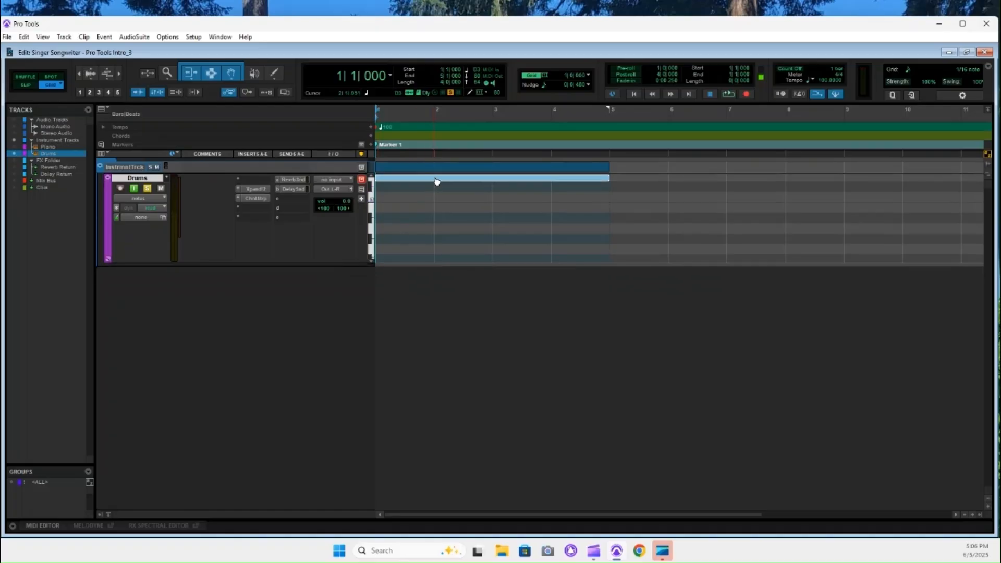
pyautogui.moveTo(319, 264); pyautogui.dragTo(321, 245)
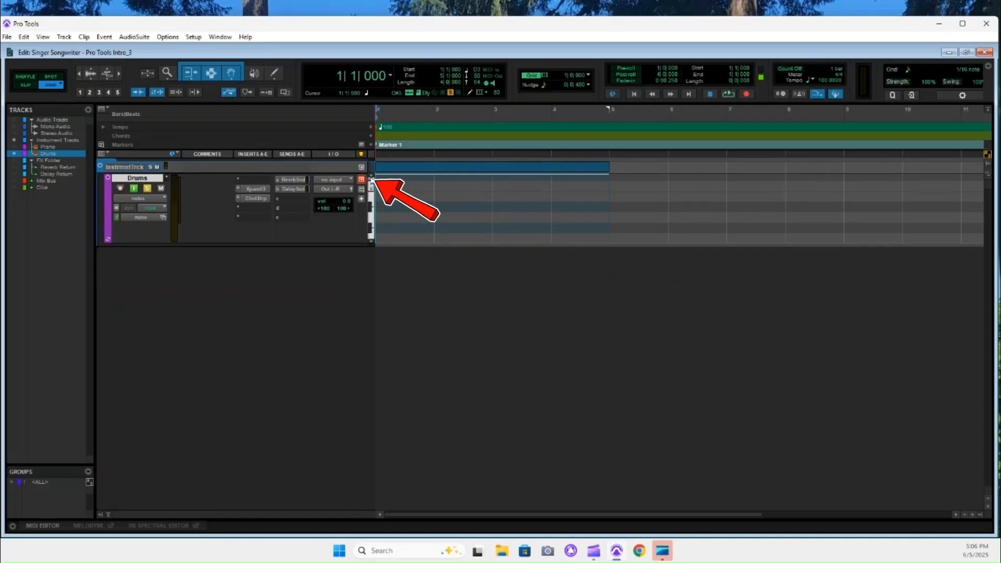
pyautogui.click(371, 177)
pyautogui.click(372, 177)
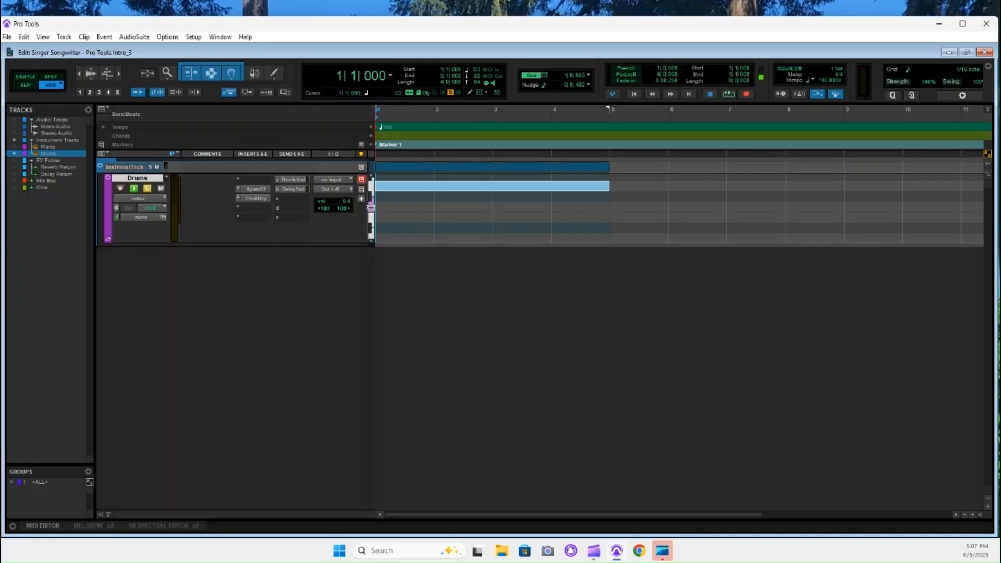
pyautogui.scroll(1, 370, 207)
pyautogui.scroll(2, 370, 208)
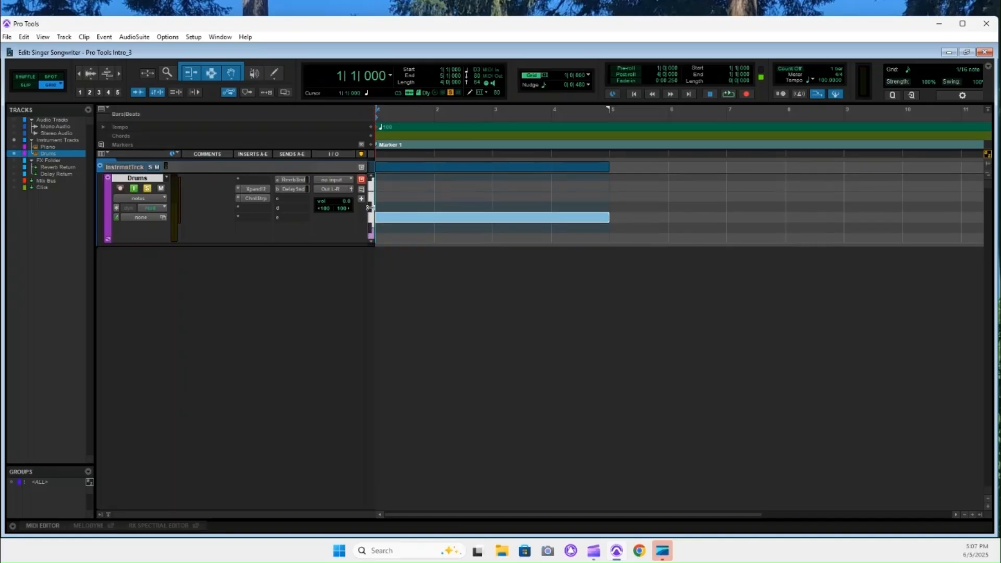
pyautogui.scroll(-2, 370, 207)
pyautogui.scroll(2, 370, 208)
pyautogui.scroll(-1, 370, 208)
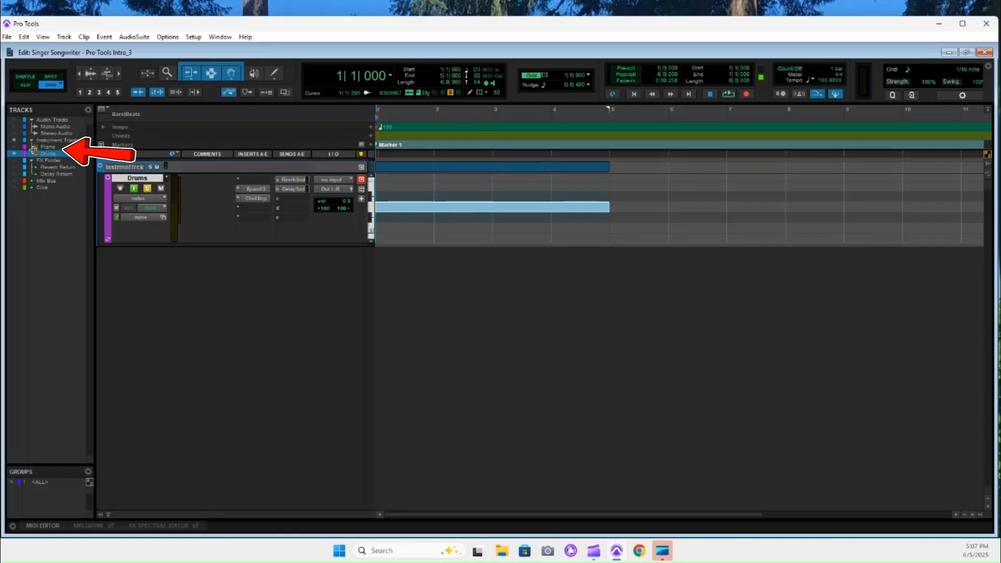
# Show the Piano track in the edit view, hide it again, and reselect the Drums track.
pyautogui.click(52, 141)
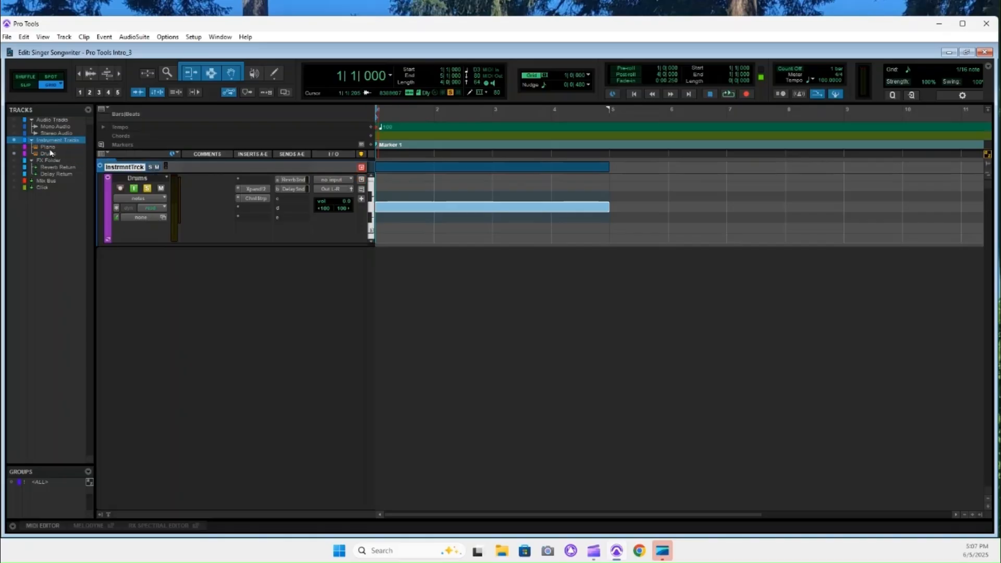
pyautogui.click(15, 148)
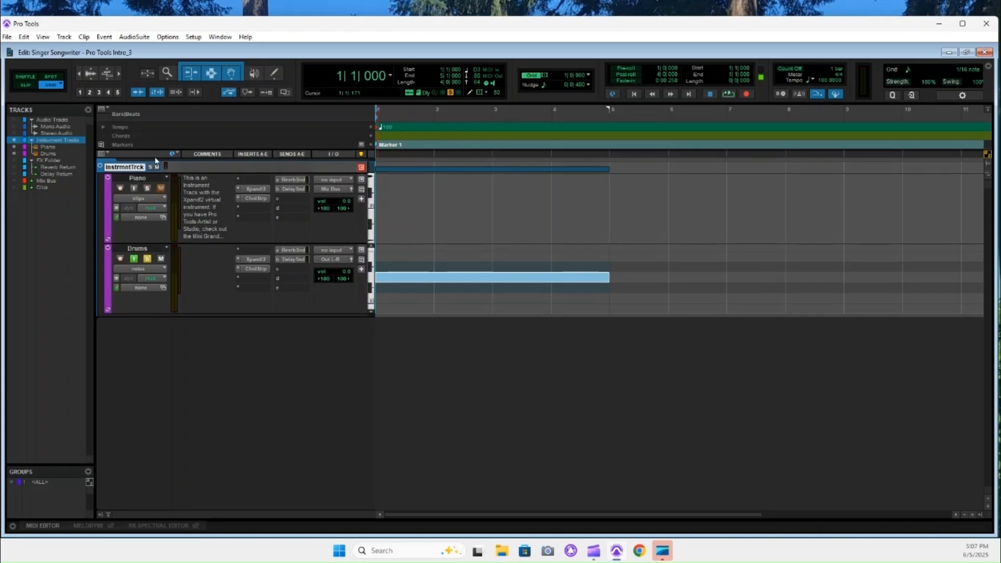
pyautogui.click(14, 150)
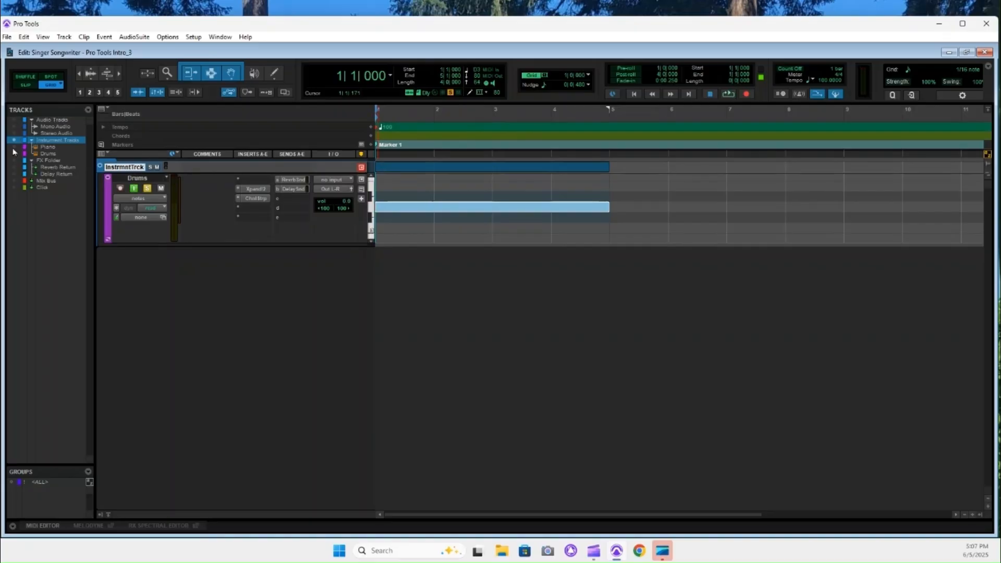
pyautogui.click(50, 156)
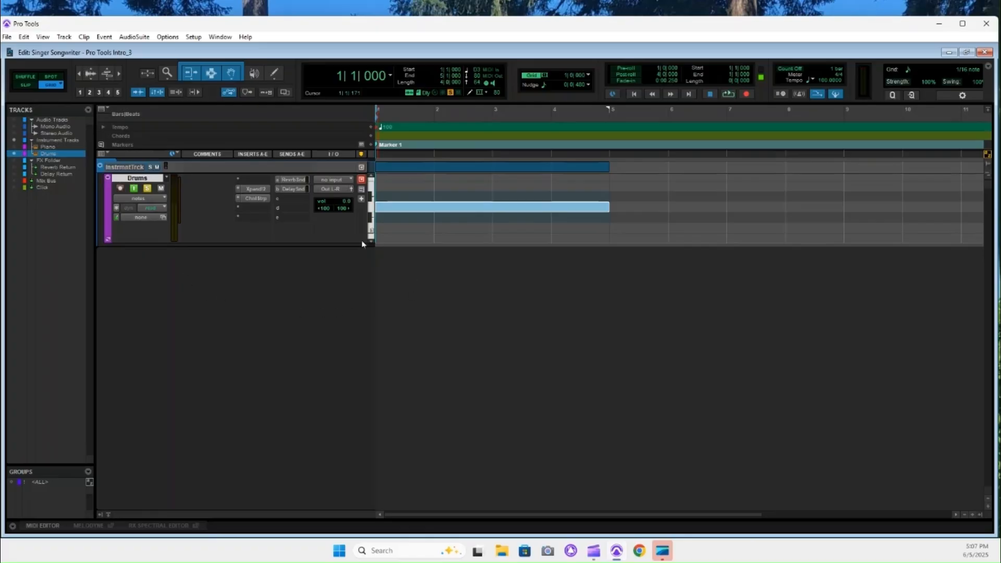
# Create one new mono instrument track in ticks and increase its track height.
pyautogui.click(64, 37)
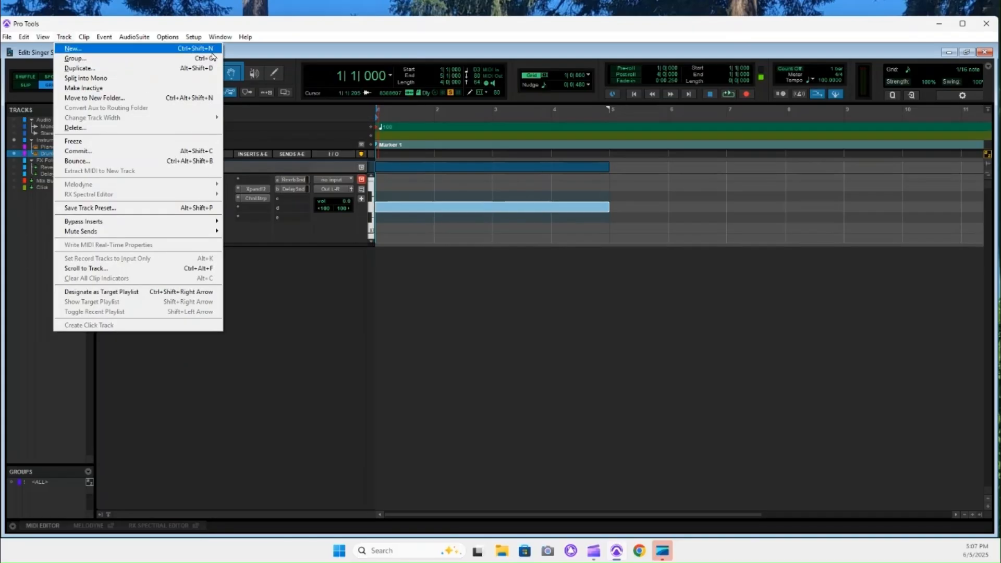
pyautogui.click(151, 50)
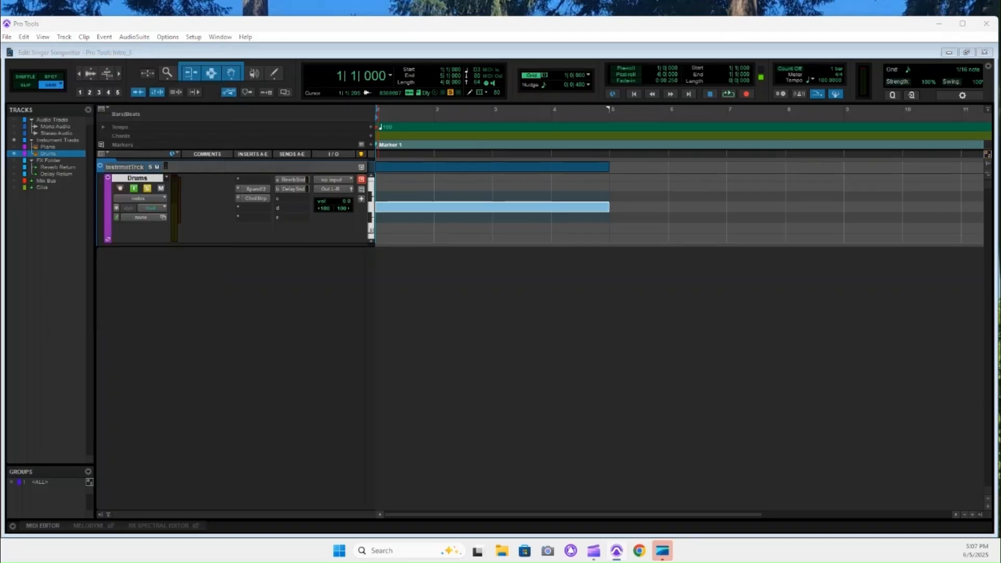
pyautogui.hotkey('ctrl', 'shift', 'n')
pyautogui.moveTo(580, 241); pyautogui.dragTo(514, 285)
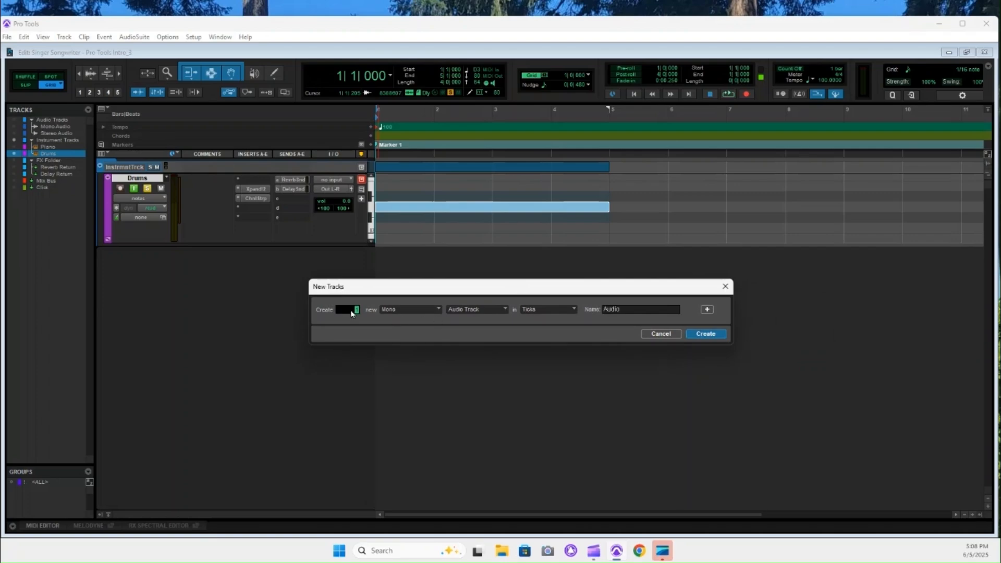
pyautogui.click(505, 310)
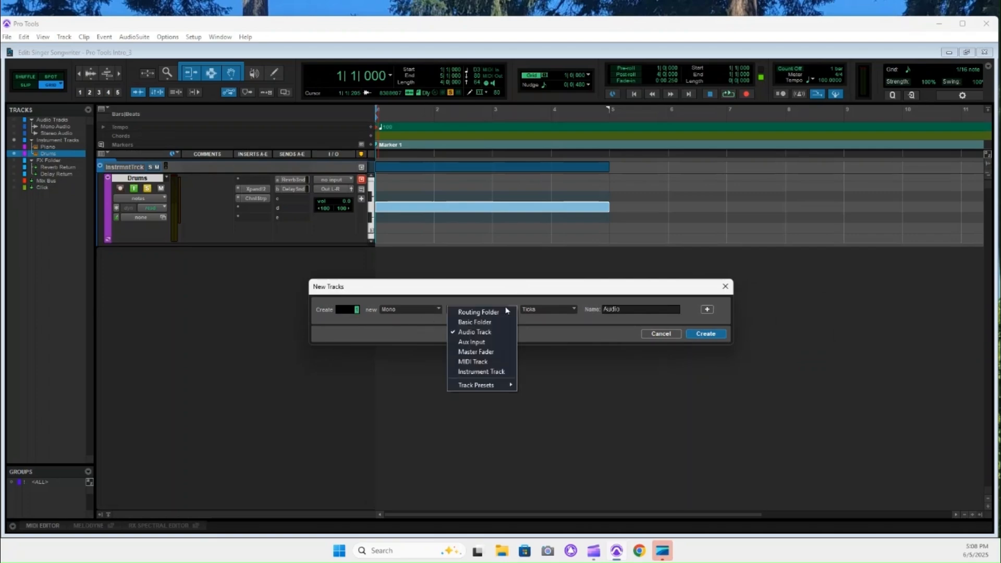
pyautogui.click(488, 373)
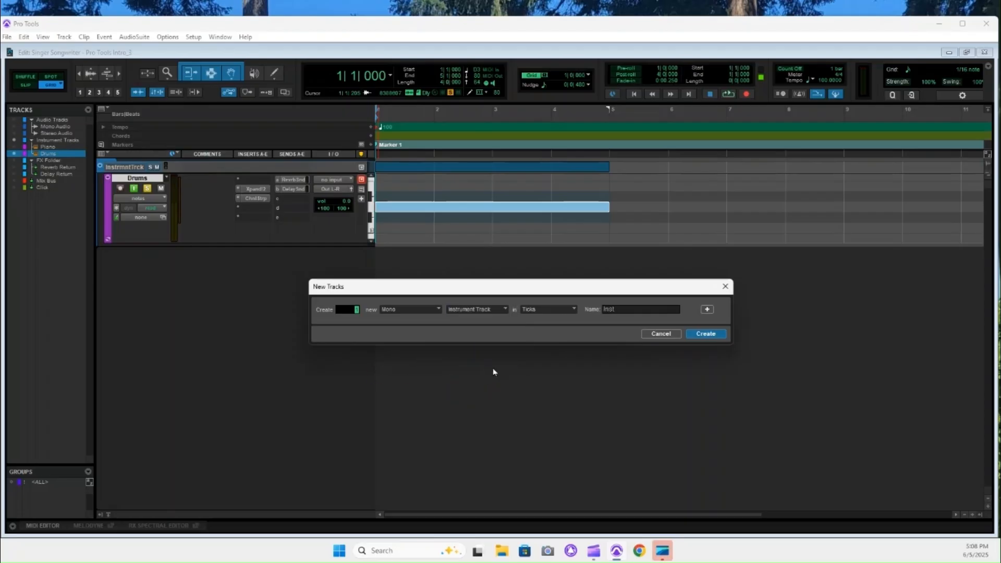
pyautogui.click(707, 335)
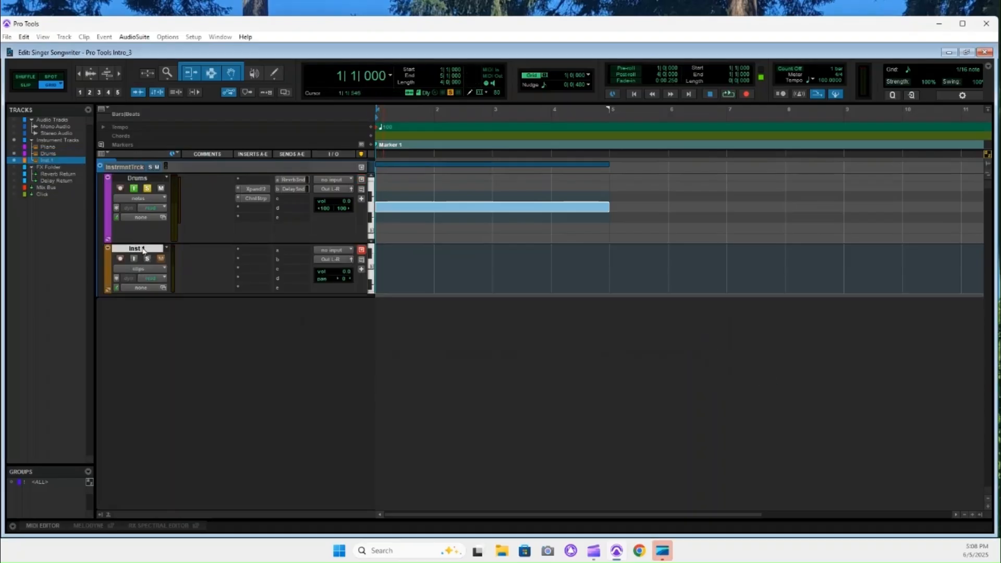
pyautogui.moveTo(223, 296); pyautogui.dragTo(223, 310)
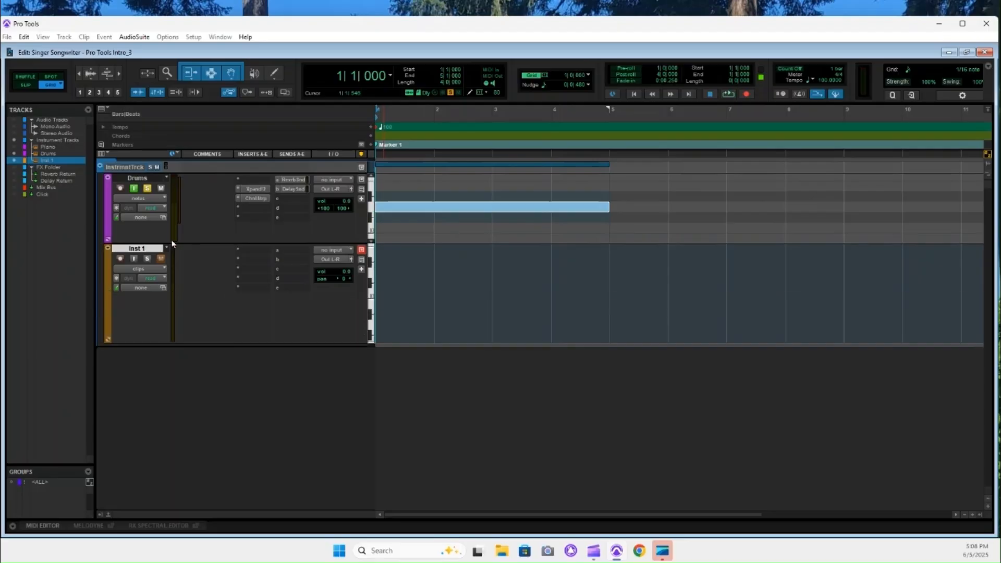
# Display the Piano track once more, hide it, and select the Inst 1 track.
pyautogui.click(44, 149)
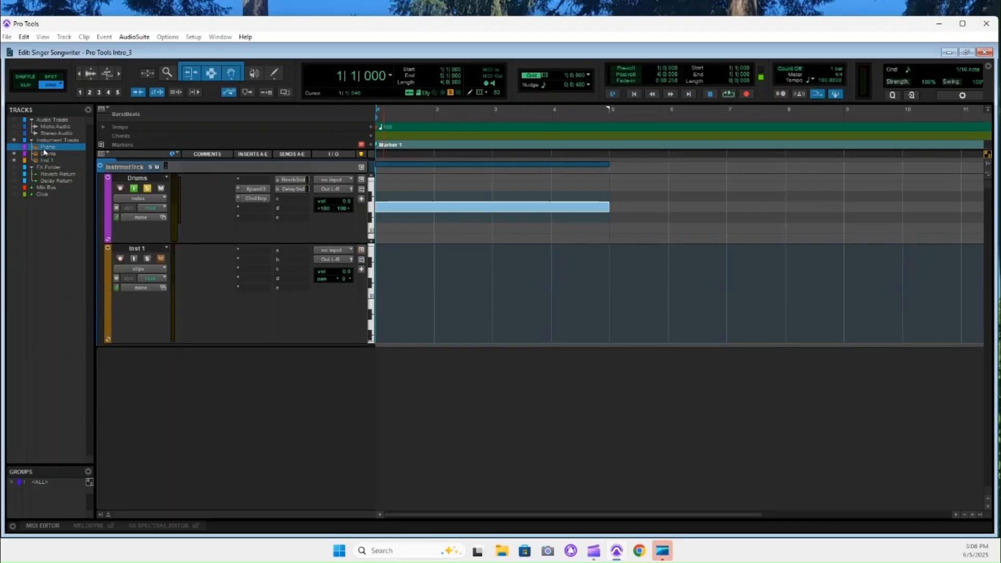
pyautogui.click(13, 148)
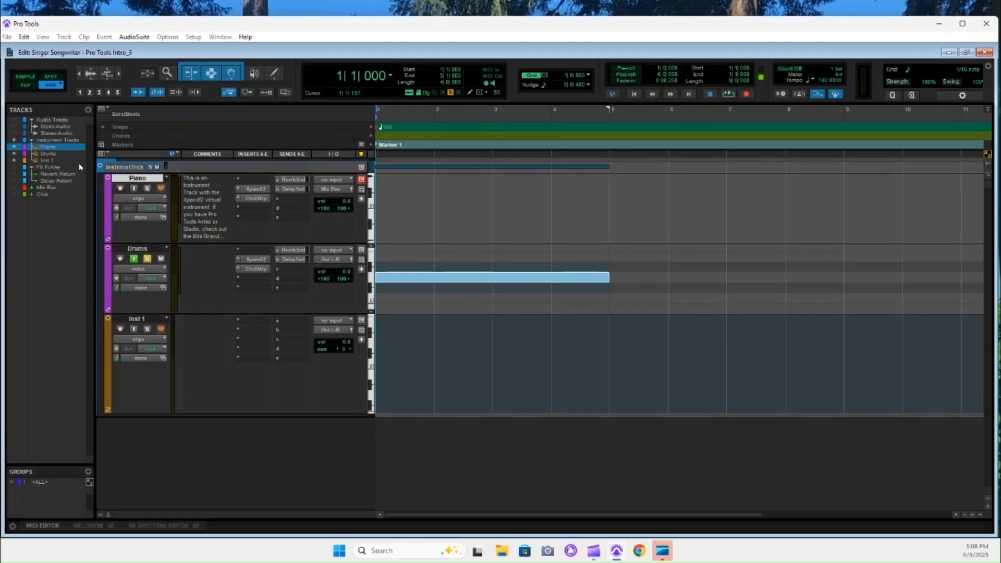
pyautogui.click(14, 148)
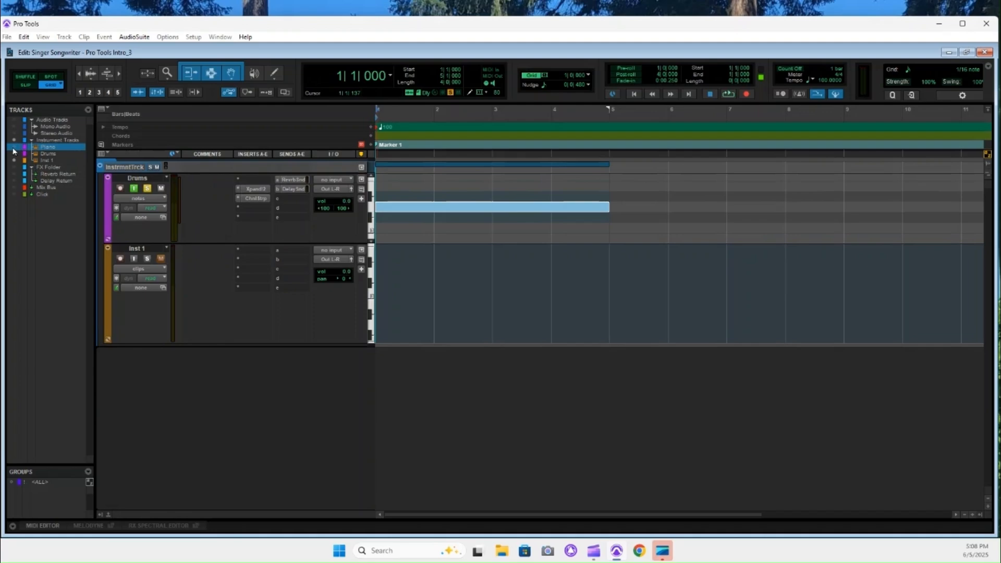
pyautogui.click(51, 161)
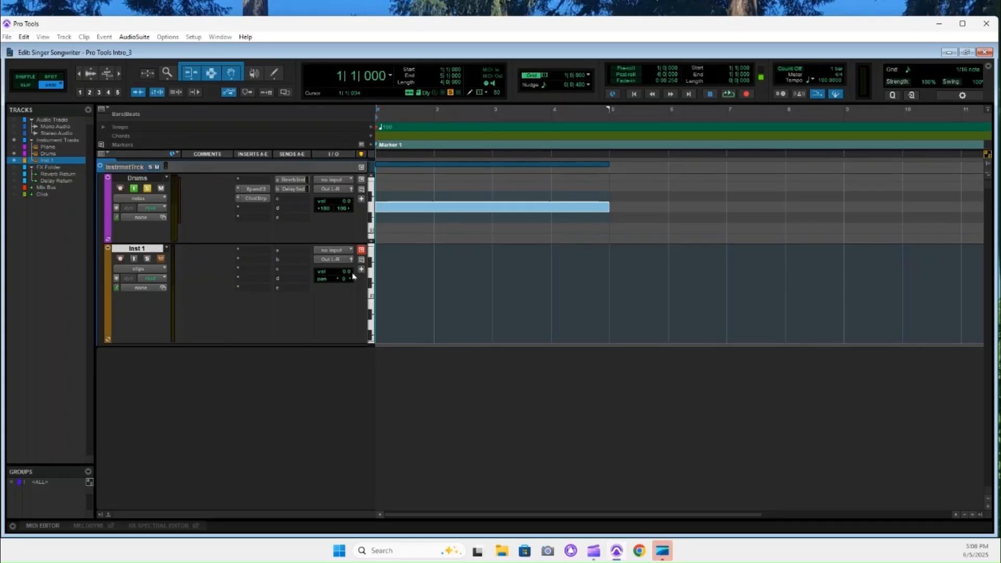
# Insert the Xpand!2 (mono) instrument plugin in the first insert slot of Inst 1 and move its window clear of the tracks.
pyautogui.click(255, 254)
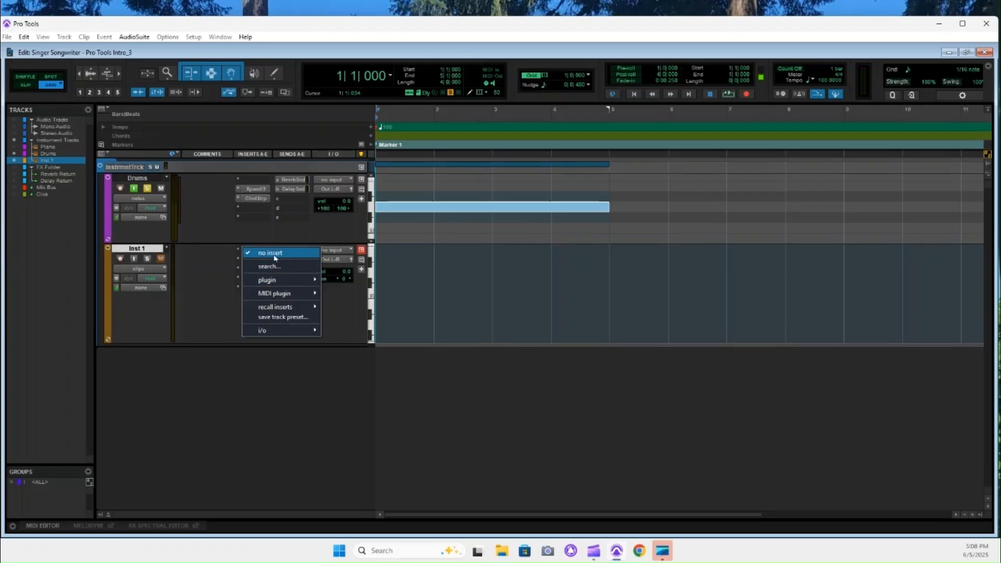
pyautogui.click(217, 251)
pyautogui.click(257, 254)
pyautogui.moveTo(290, 285)
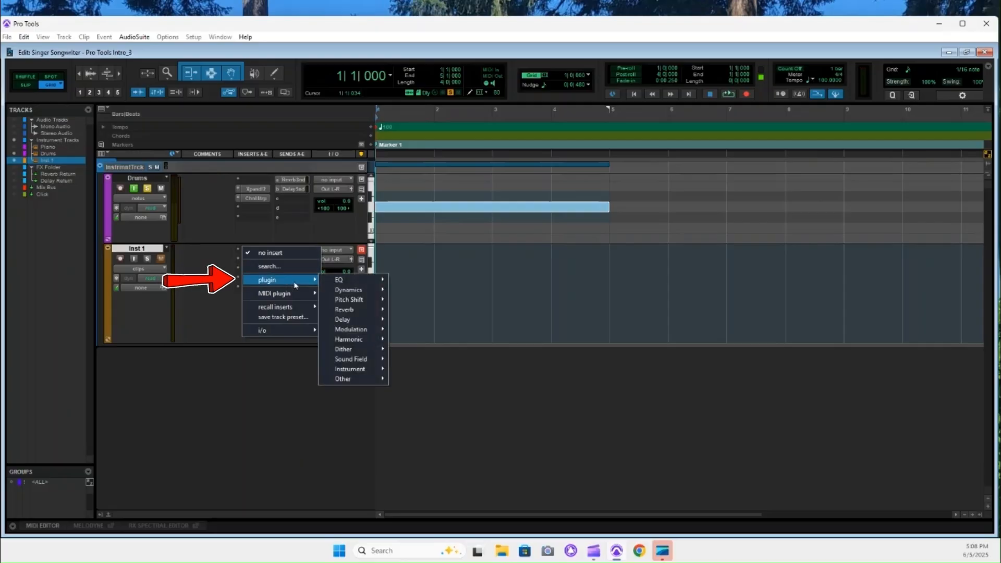
pyautogui.moveTo(369, 374)
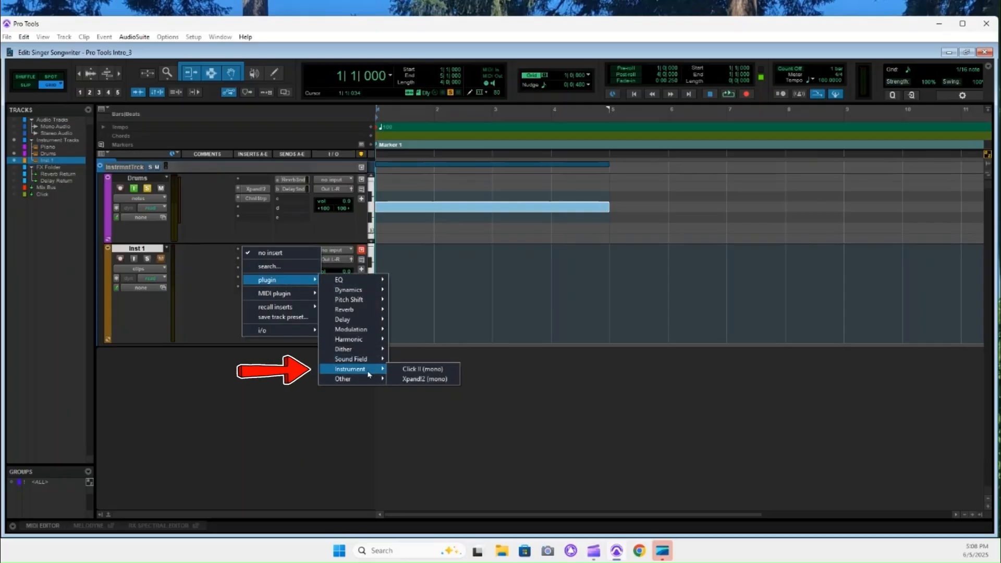
pyautogui.click(440, 381)
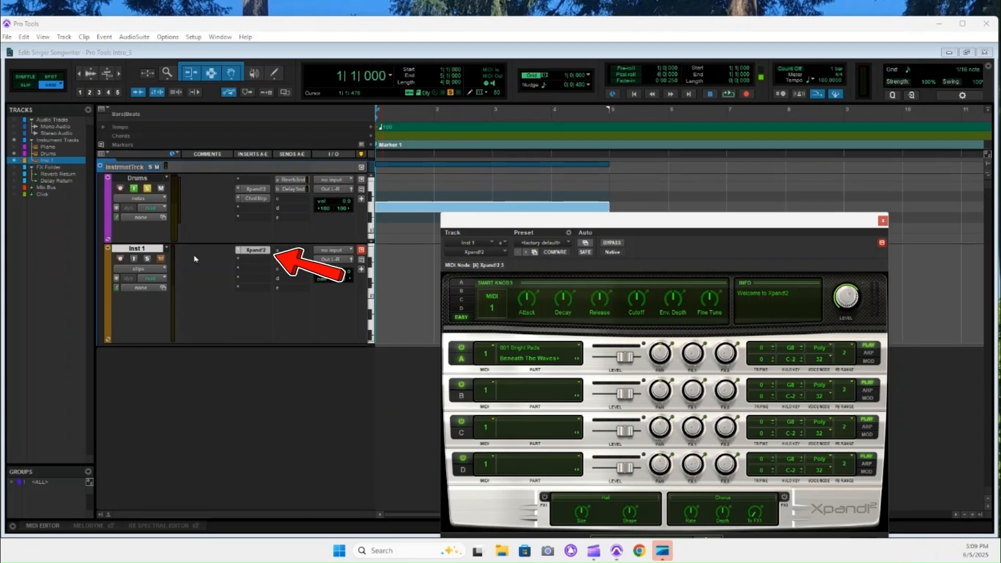
pyautogui.moveTo(582, 220); pyautogui.dragTo(638, 277)
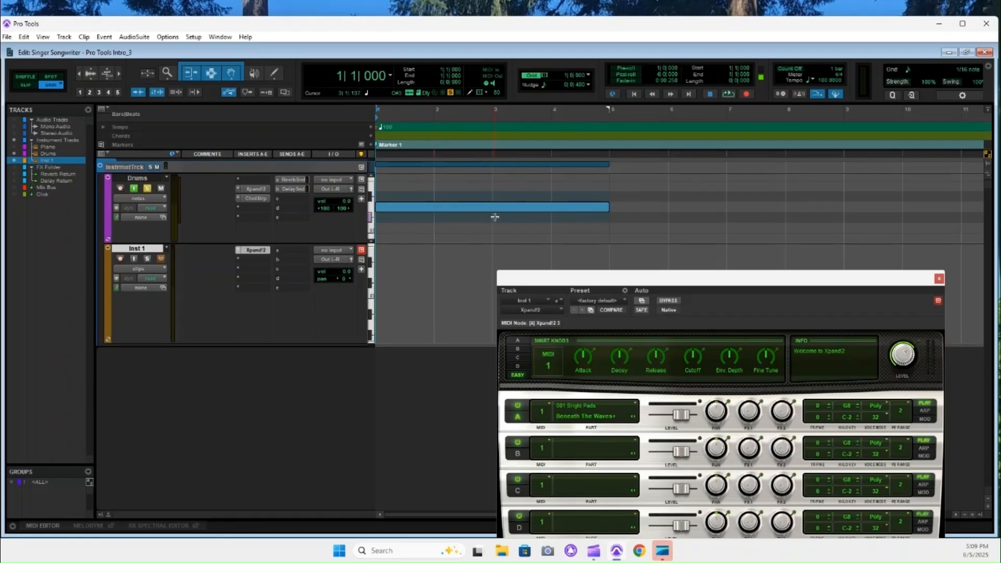
# Place the edit cursor at bar 2 in the empty Inst 1 track.
pyautogui.click(418, 271)
pyautogui.click(463, 270)
pyautogui.click(405, 274)
pyautogui.click(412, 281)
# Check the Drums track's view options and set the Inst 1 track view to notes.
pyautogui.click(148, 199)
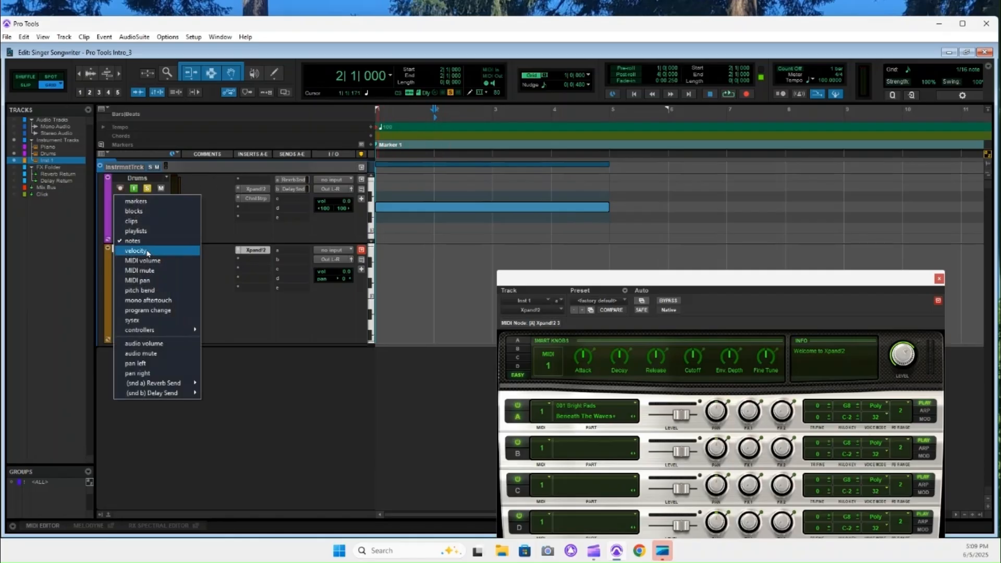
pyautogui.click(417, 269)
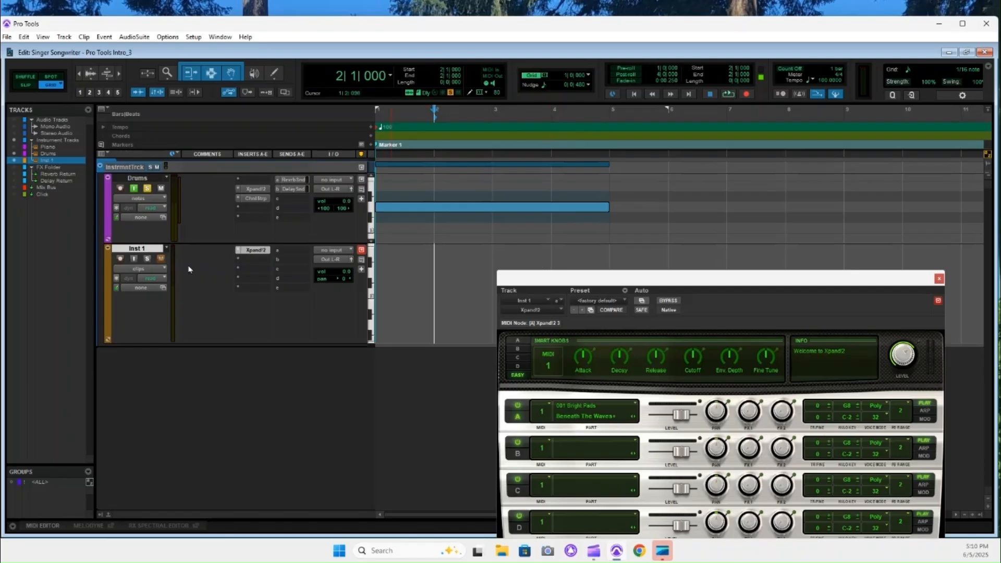
pyautogui.click(163, 268)
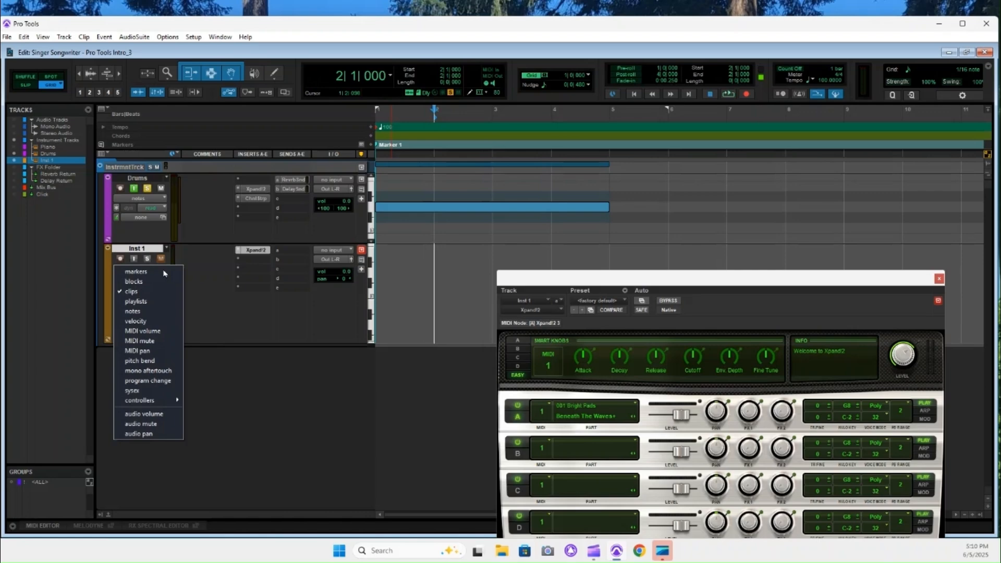
pyautogui.click(139, 313)
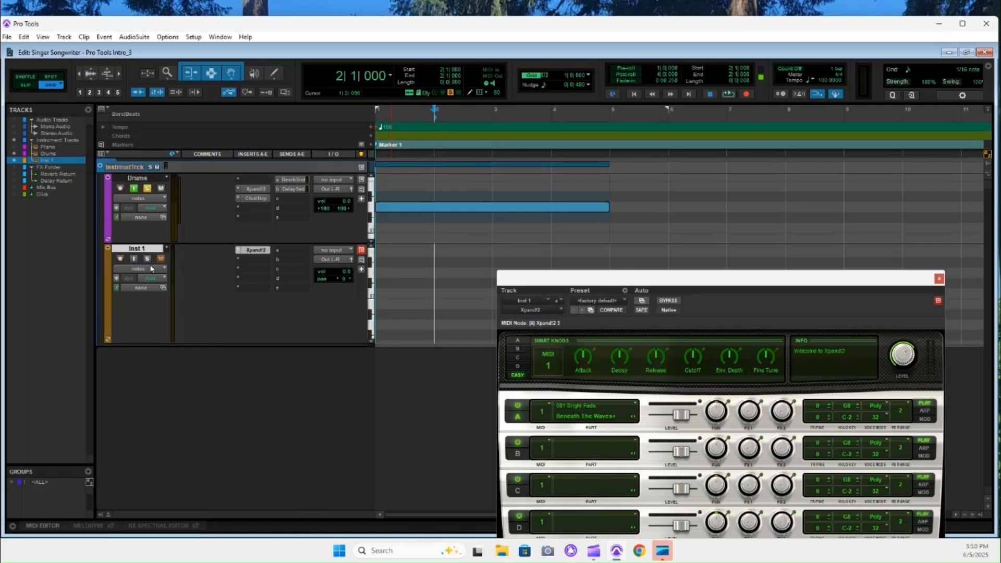
# Add a one-bar MIDI note at bar 1 in Inst 1 and solo the track, keeping the plugin window clear.
pyautogui.click(389, 275)
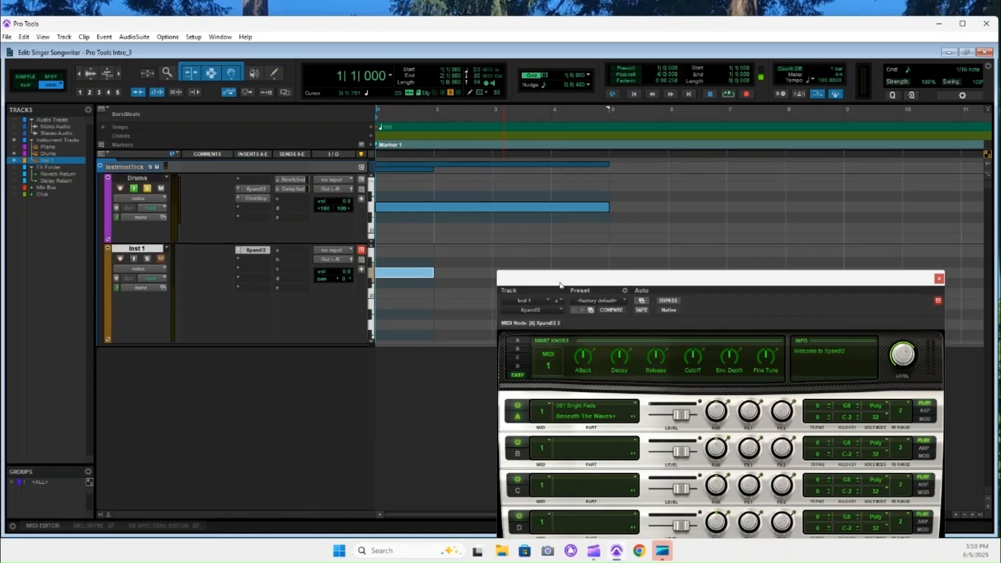
pyautogui.moveTo(568, 280); pyautogui.dragTo(553, 304)
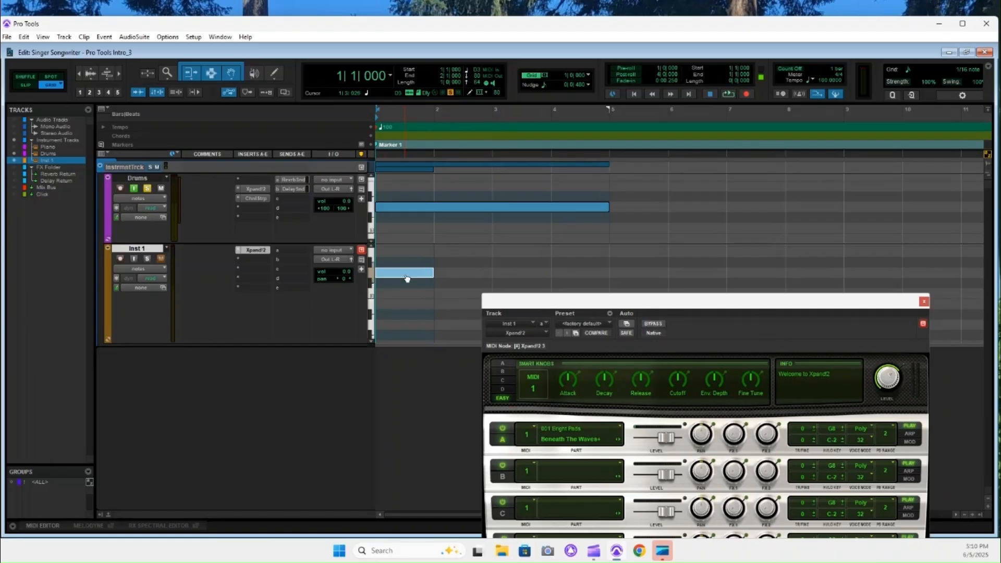
pyautogui.click(147, 260)
# Extend the Inst 1 MIDI note to end at bar 5, matching the length of the Drums note.
pyautogui.moveTo(611, 302); pyautogui.dragTo(594, 295)
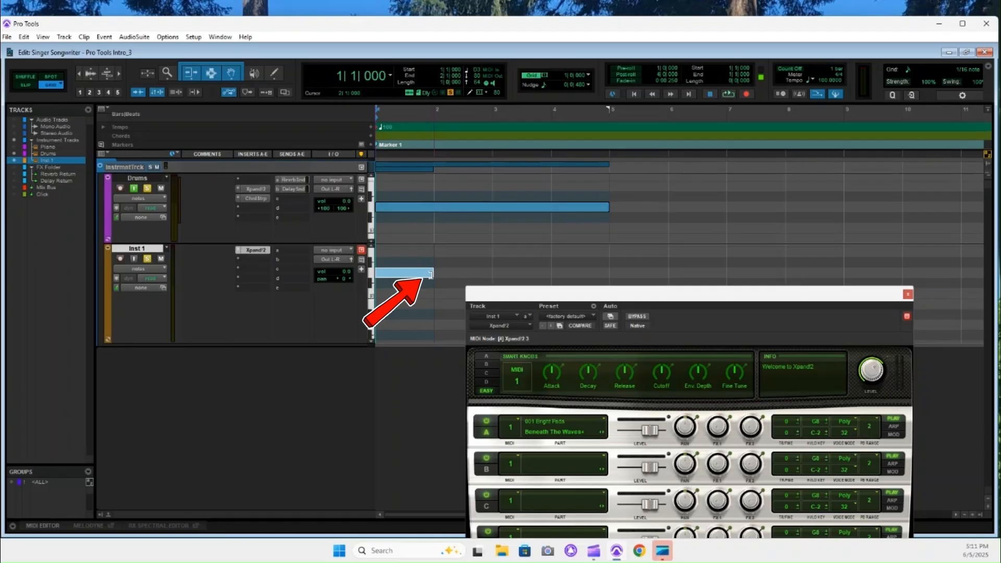
pyautogui.moveTo(430, 273); pyautogui.dragTo(615, 270)
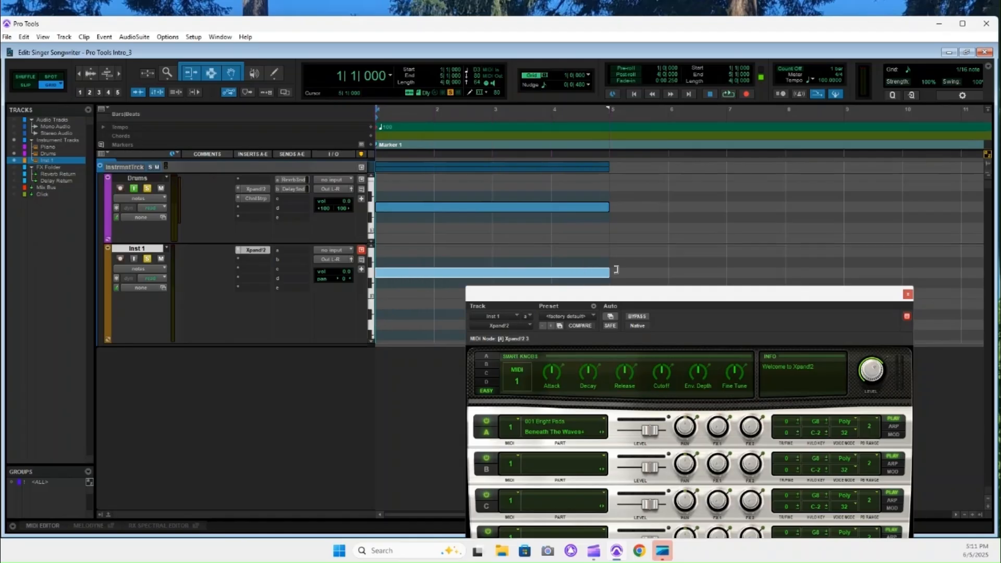
pyautogui.moveTo(608, 295); pyautogui.dragTo(639, 296)
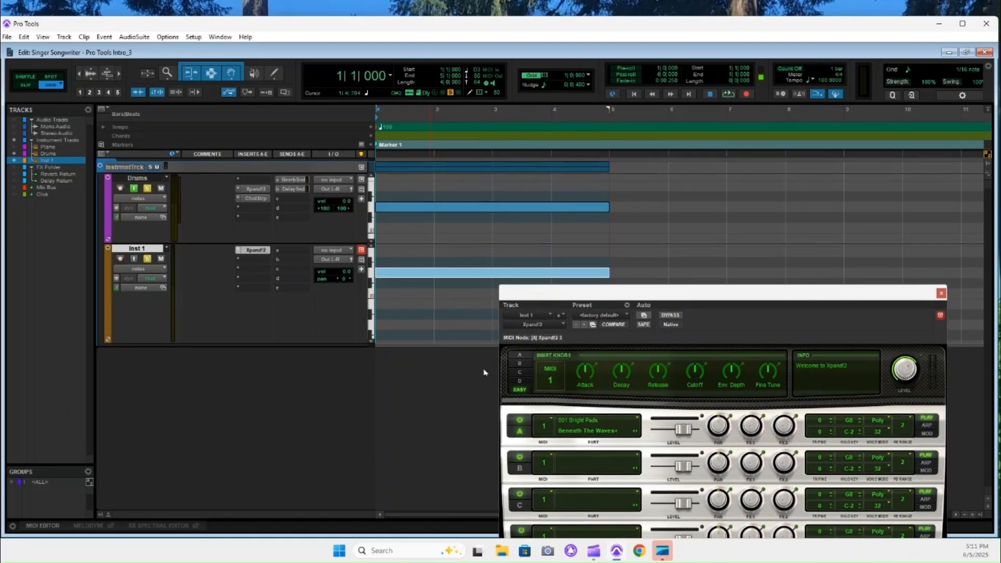
# Load the Powerchords + Feedback sound from 019 Guitars into part A of Inst 1's Xpand!2 and audition the MIDI note.
pyautogui.click(637, 420)
pyautogui.moveTo(595, 530)
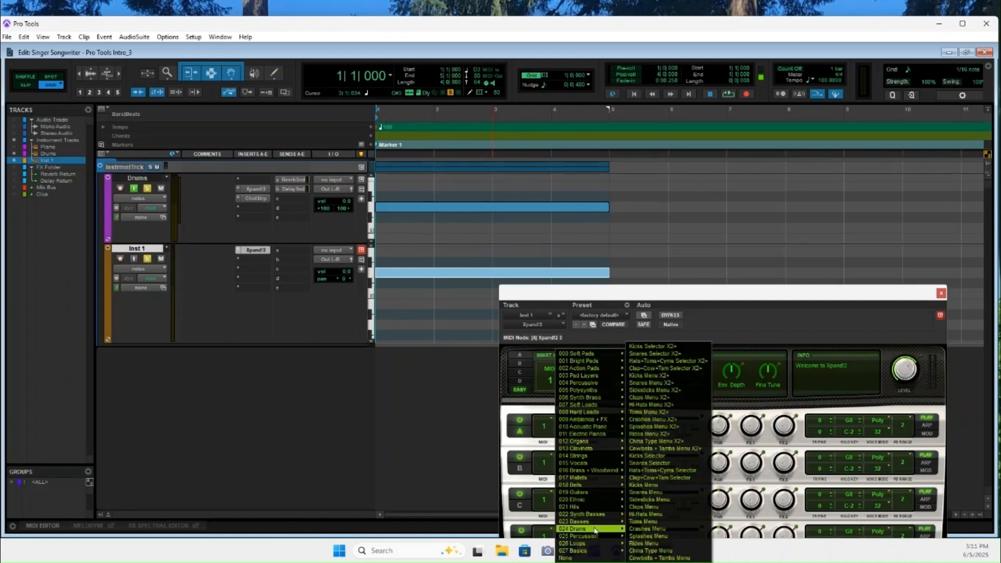
pyautogui.moveTo(603, 497)
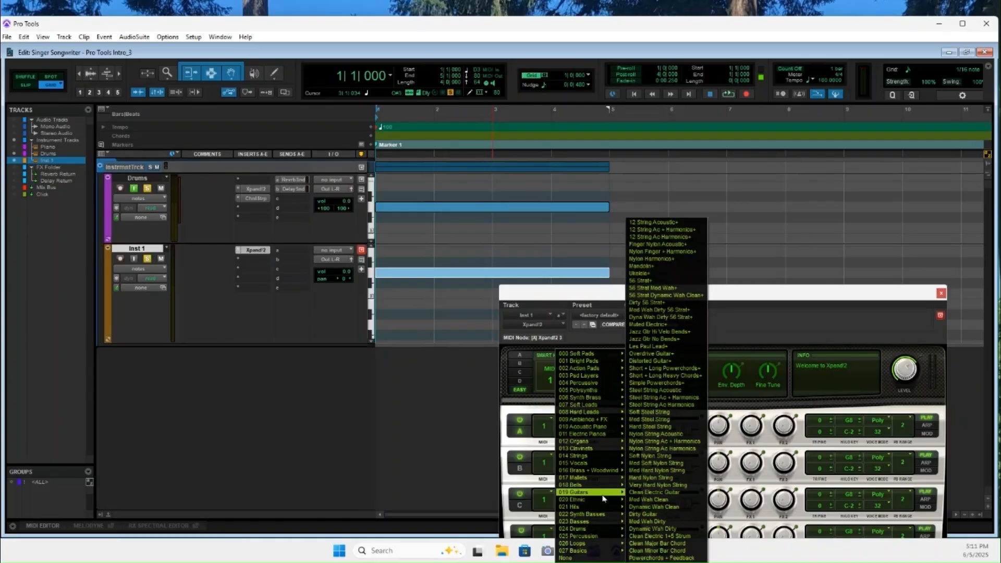
pyautogui.click(672, 557)
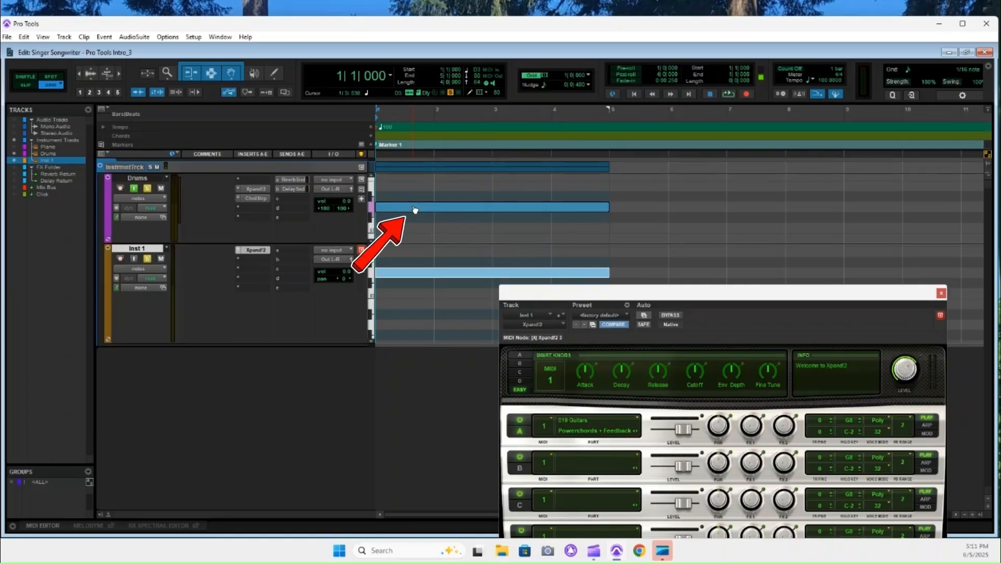
pyautogui.click(415, 276)
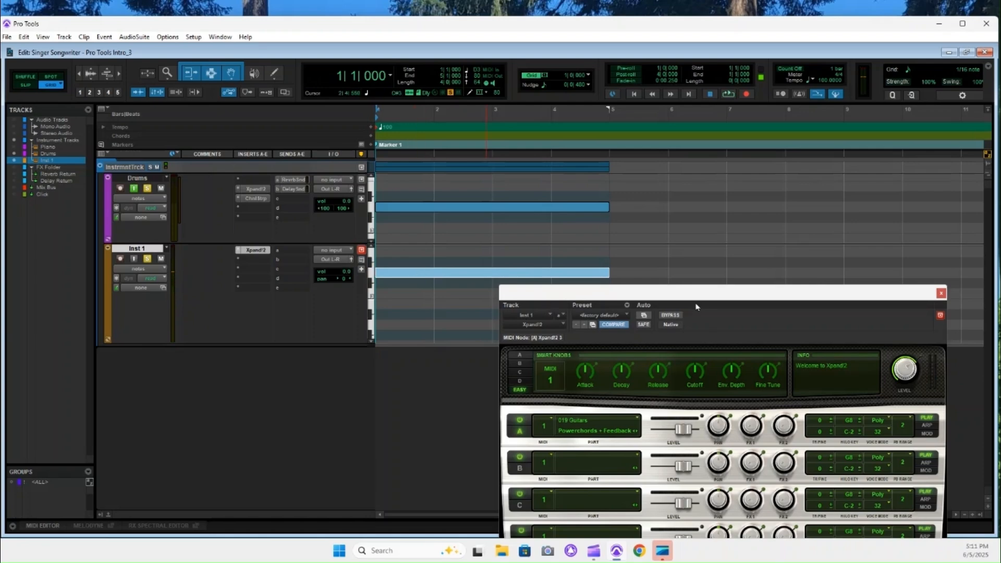
pyautogui.moveTo(696, 307); pyautogui.dragTo(668, 337)
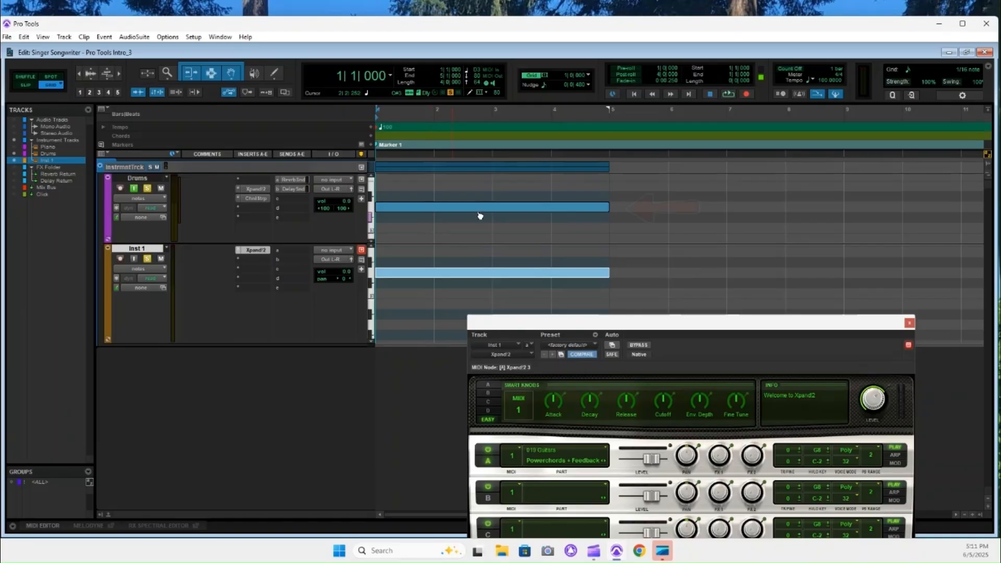
# Compare the four Xpand!2 part slots on Inst 1 with those on the Drums track.
pyautogui.moveTo(687, 325); pyautogui.dragTo(728, 234)
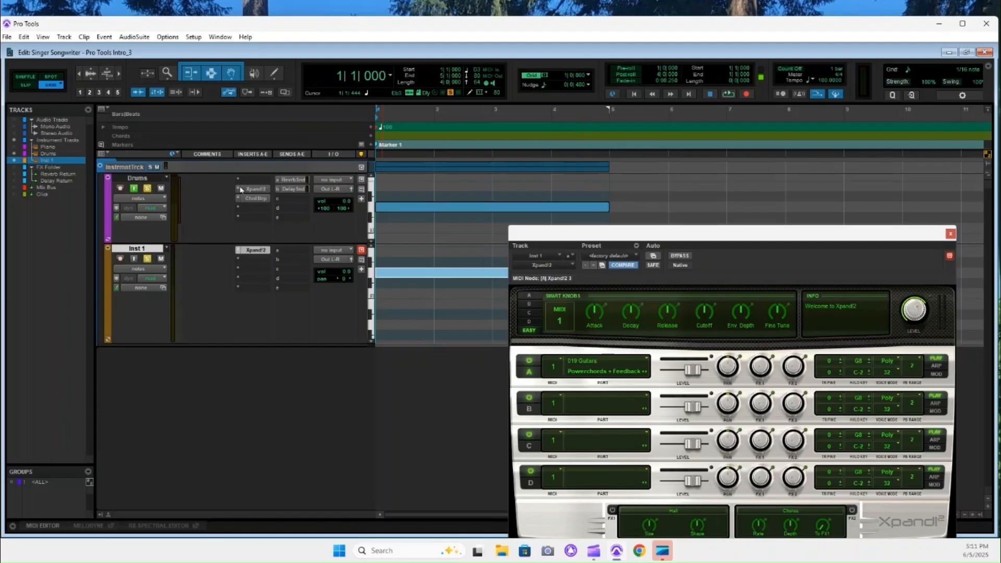
pyautogui.click(252, 251)
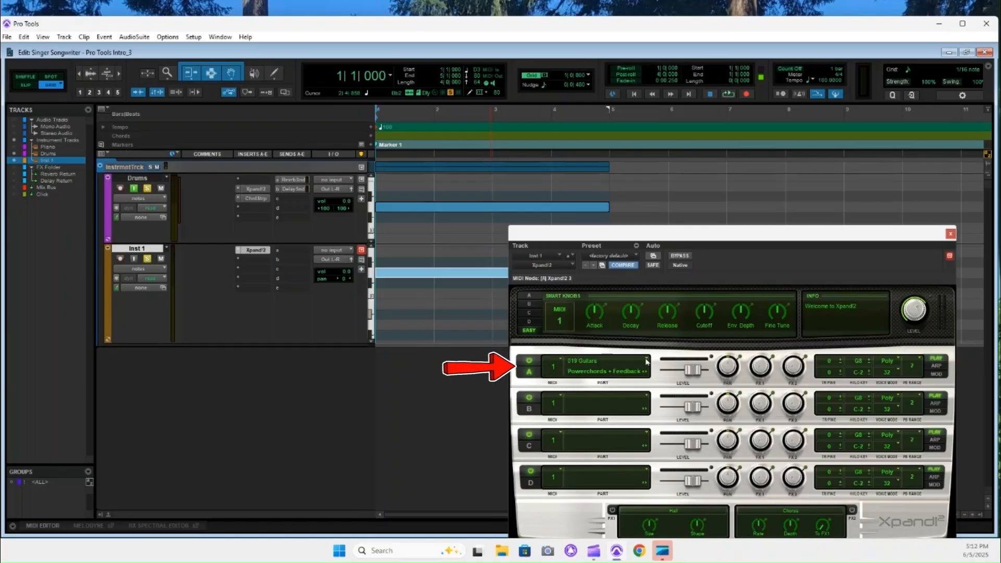
pyautogui.click(260, 191)
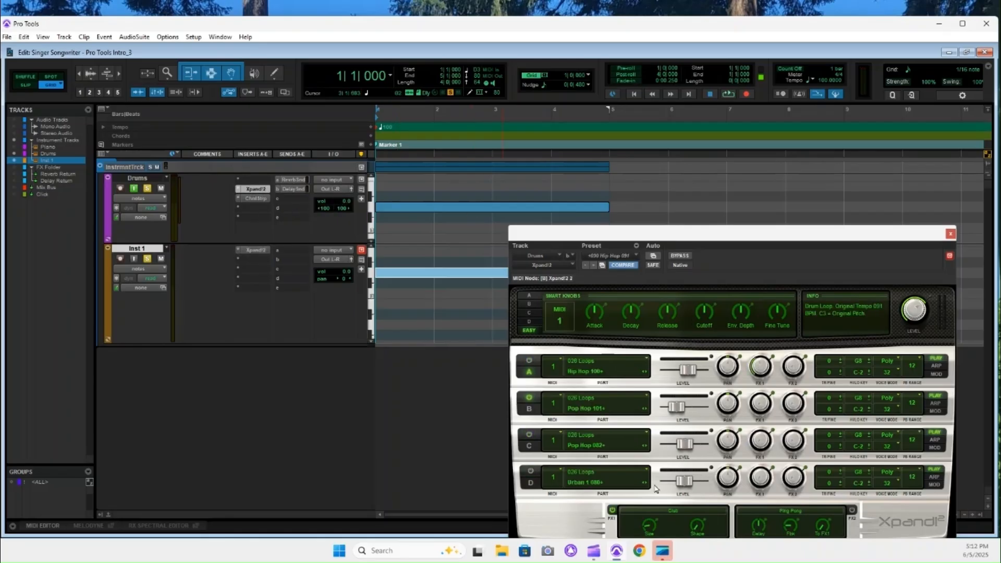
# Turn on parts A, C and D in the Drums track's Xpand!2 and audition the drum note.
pyautogui.click(529, 435)
pyautogui.click(531, 485)
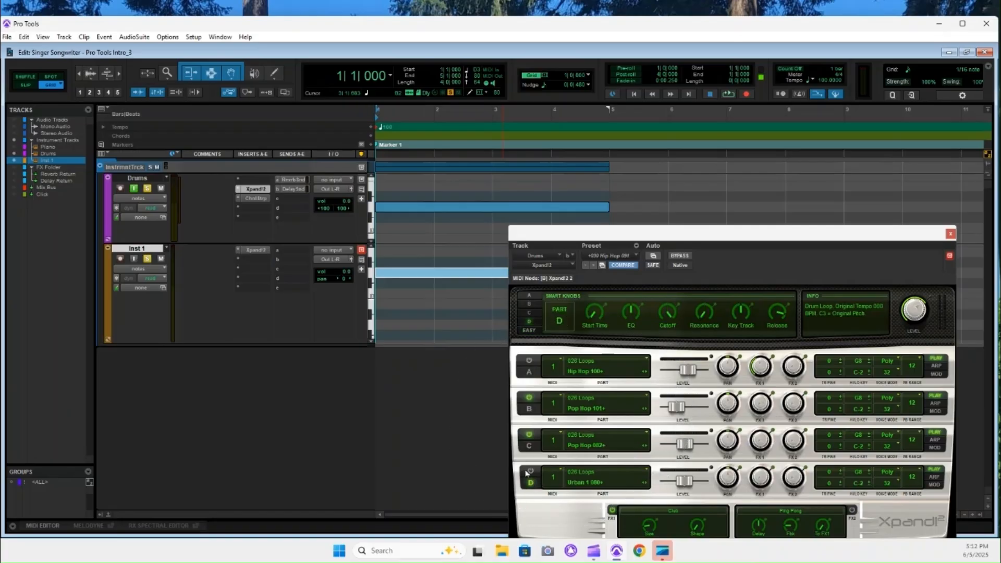
pyautogui.click(409, 213)
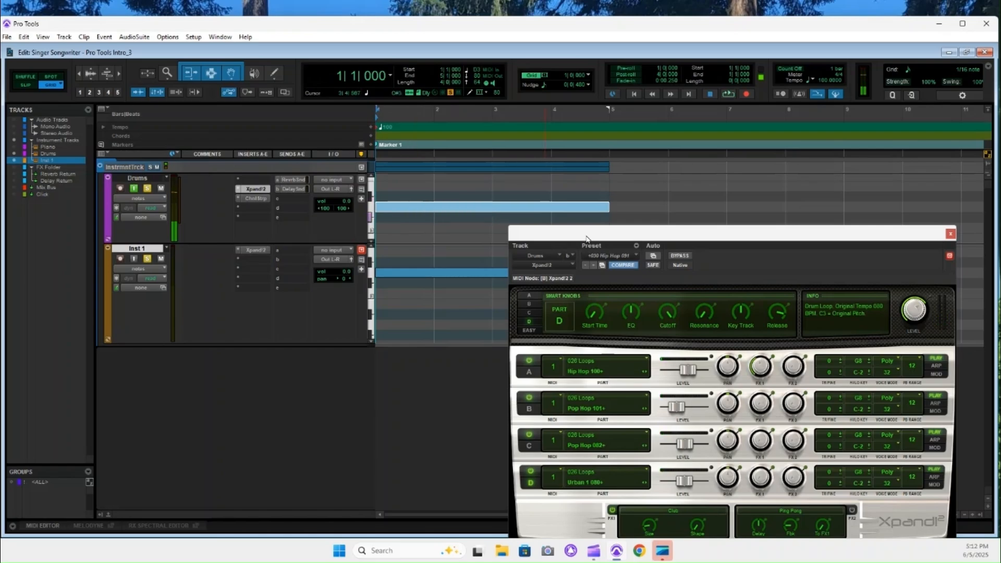
pyautogui.moveTo(588, 235); pyautogui.dragTo(572, 306)
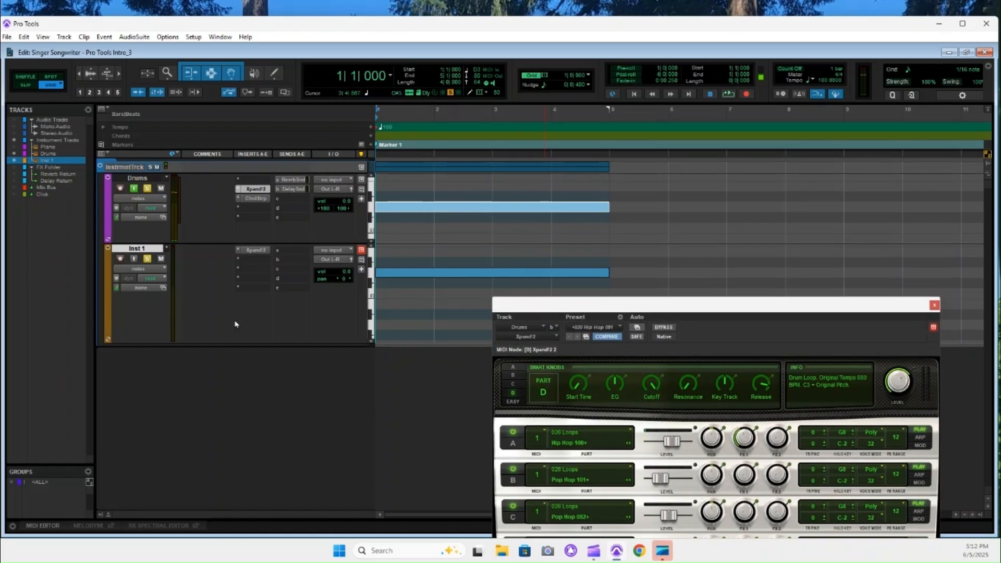
# Return to Inst 1's Xpand!2, audition its guitar note, and reposition the plugin window to show all four parts.
pyautogui.click(259, 252)
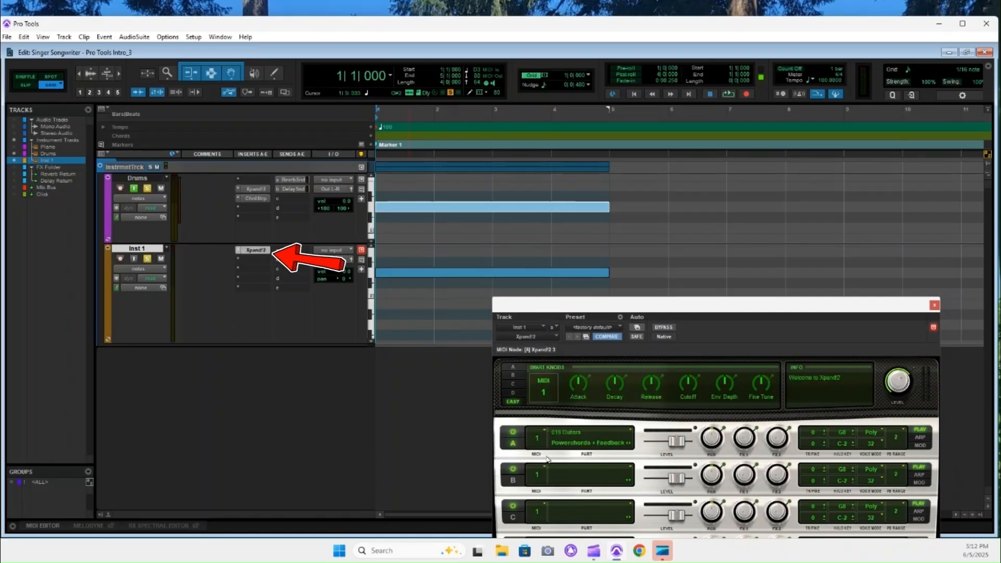
pyautogui.click(410, 274)
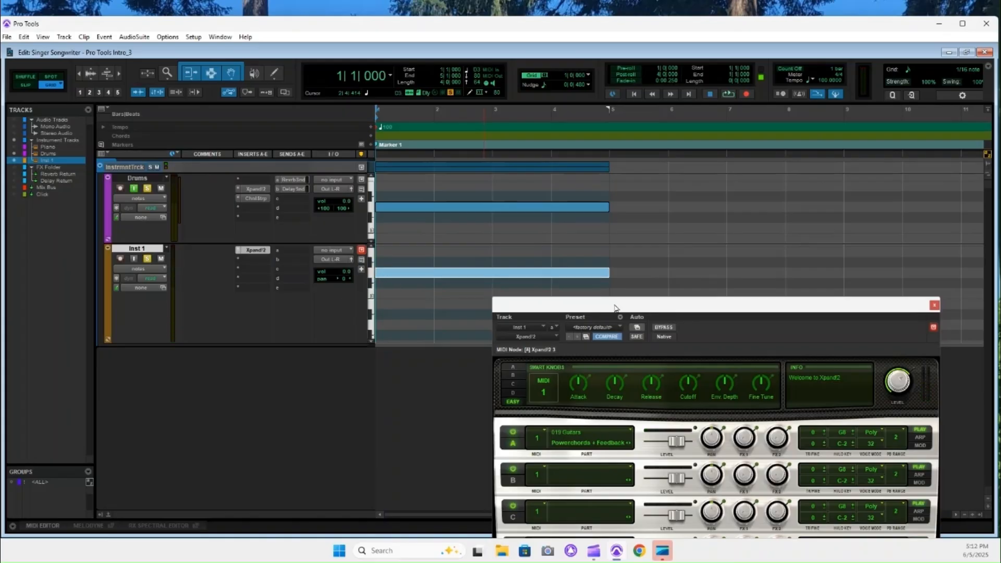
pyautogui.moveTo(615, 308); pyautogui.dragTo(617, 333)
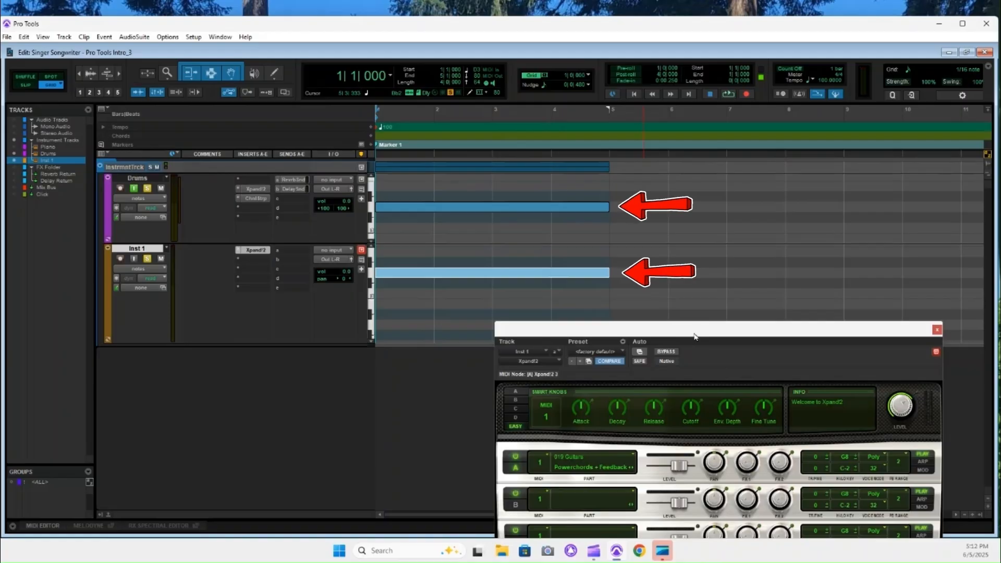
pyautogui.moveTo(693, 337); pyautogui.dragTo(708, 229)
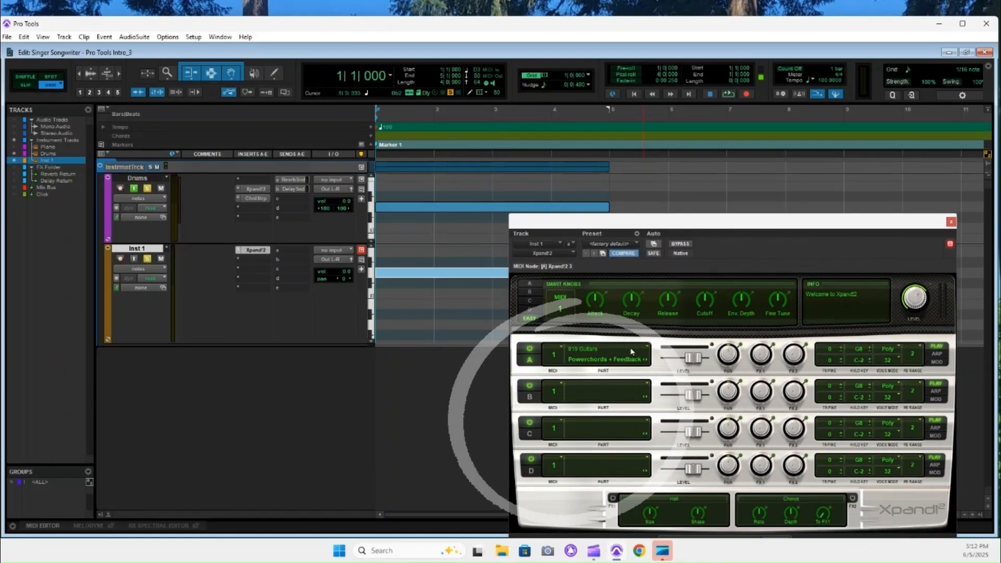